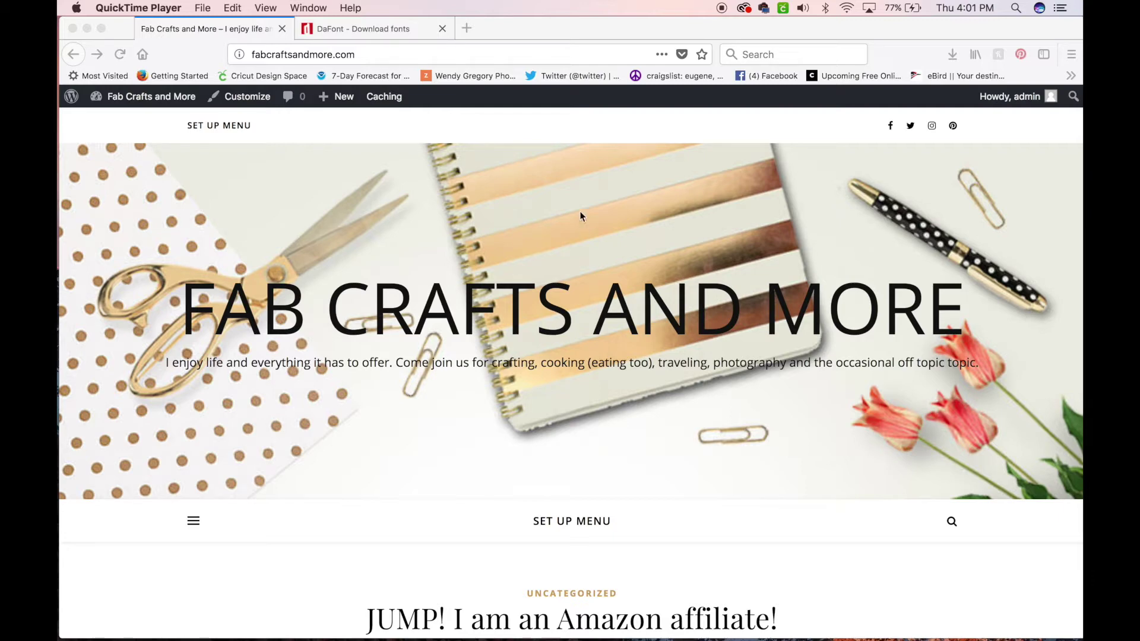
Switch to the DaFont home page and browse its Recently added fonts list.
click(381, 29)
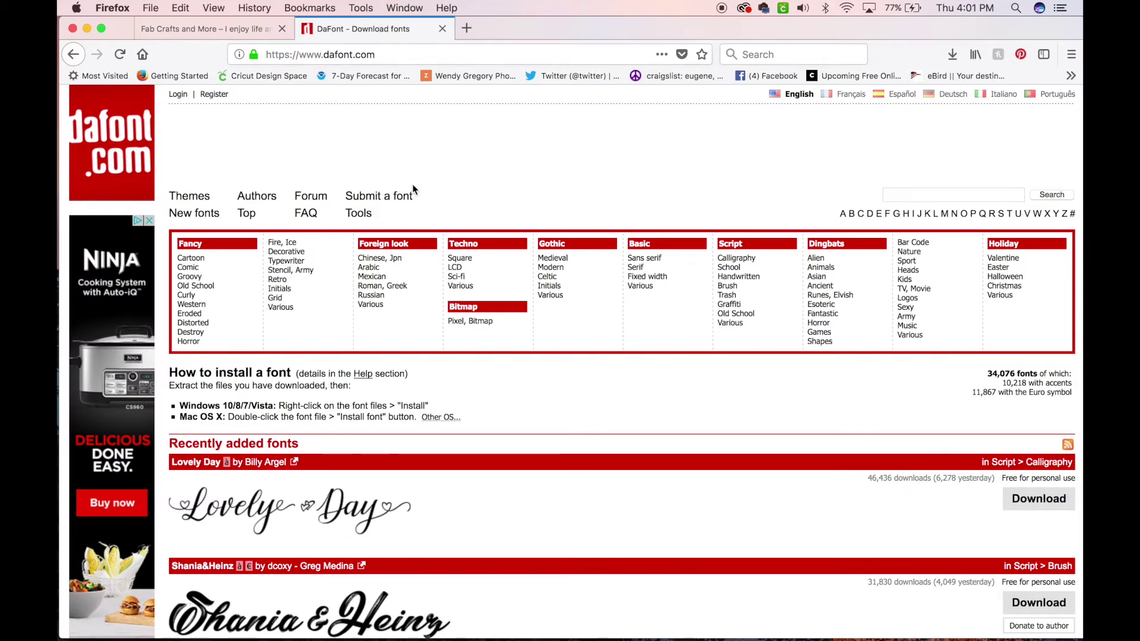
scroll(414, 188, down, 5)
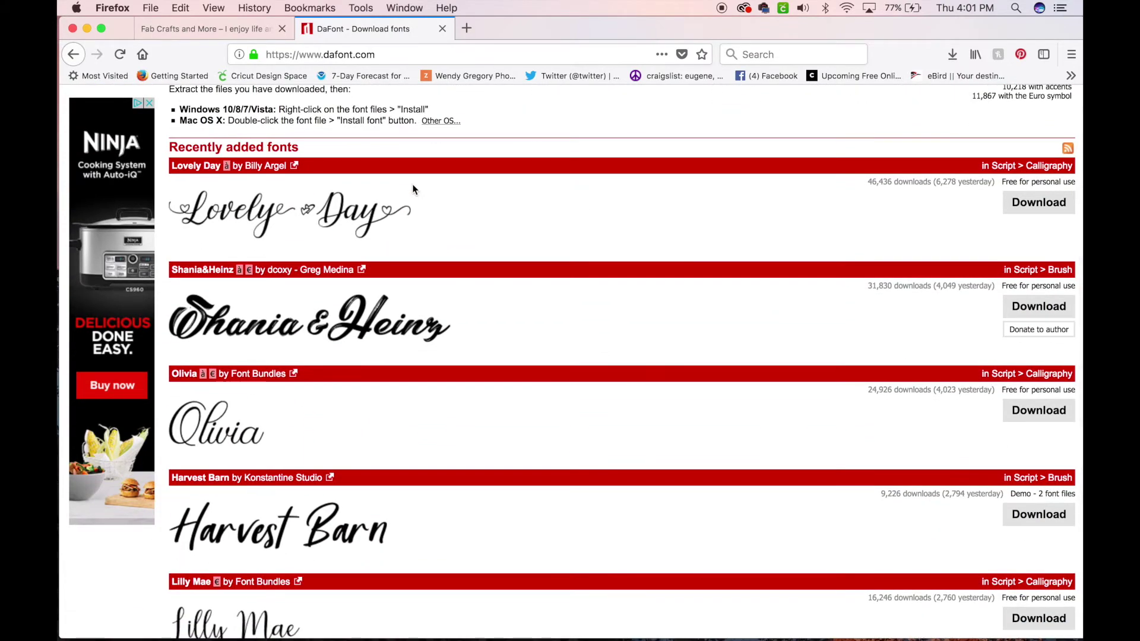
scroll(414, 189, up, 5)
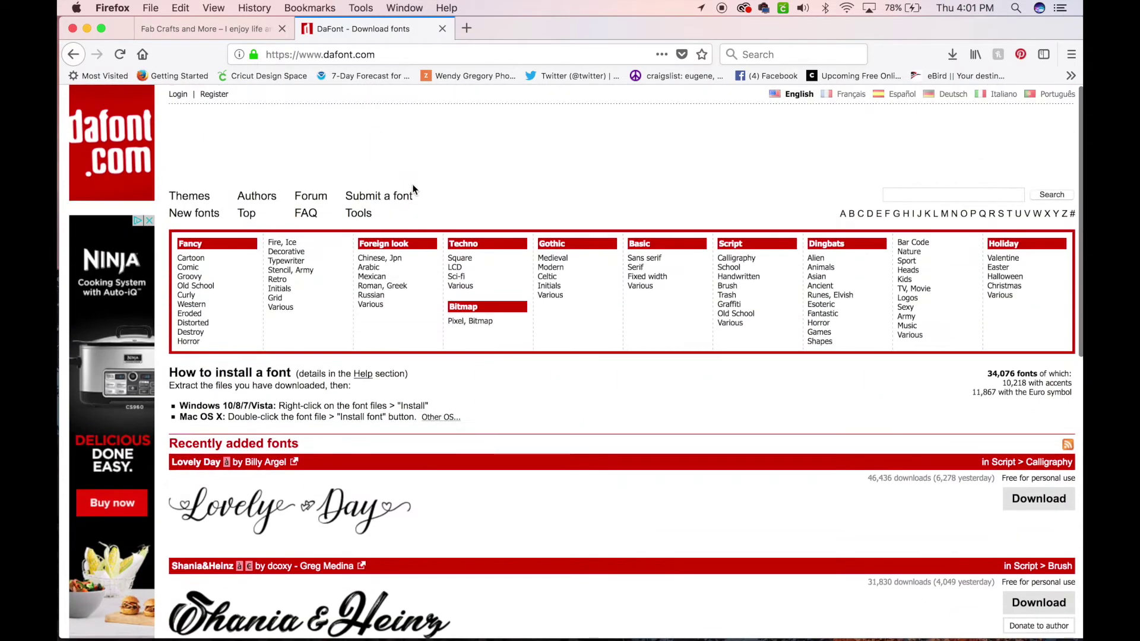
scroll(618, 485, down, 6)
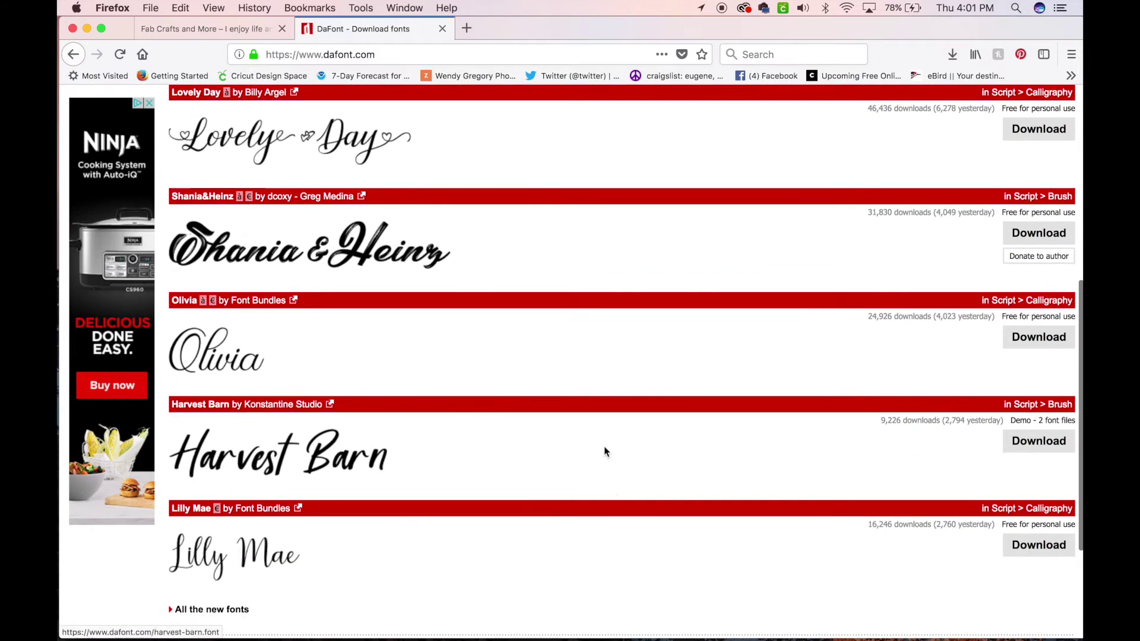
scroll(534, 380, up, 3)
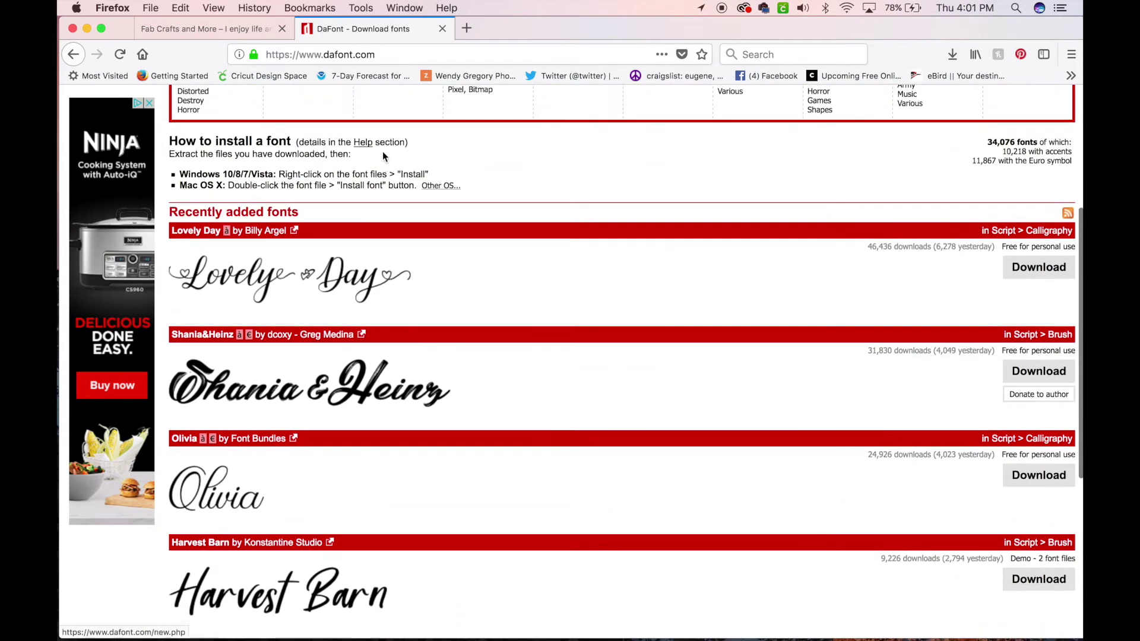
scroll(451, 339, down, 4)
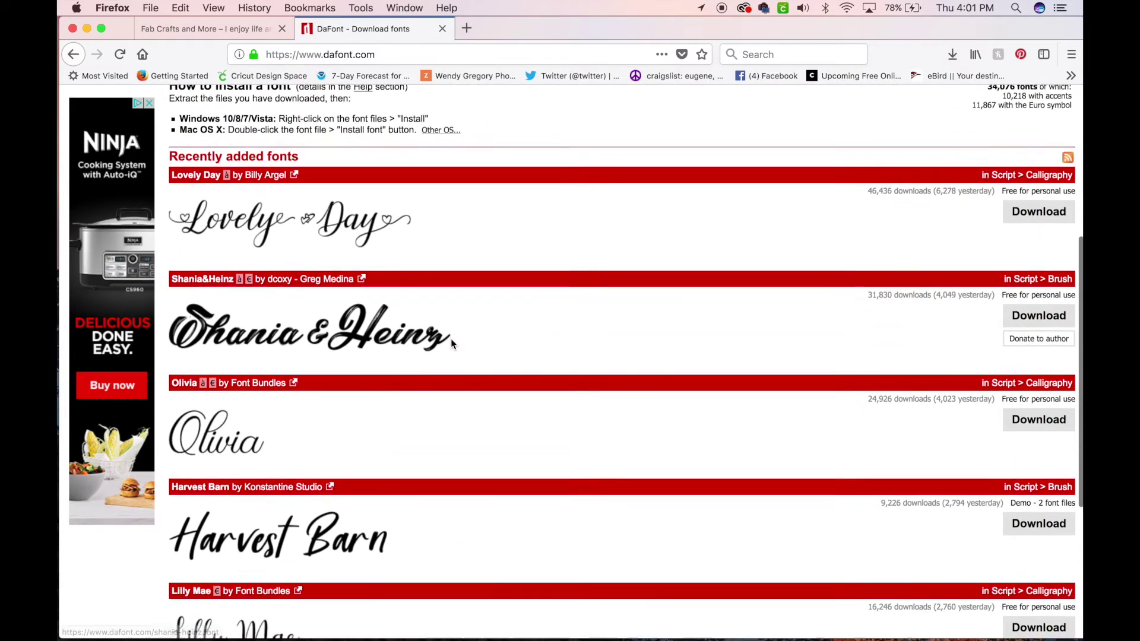
scroll(451, 338, up, 8)
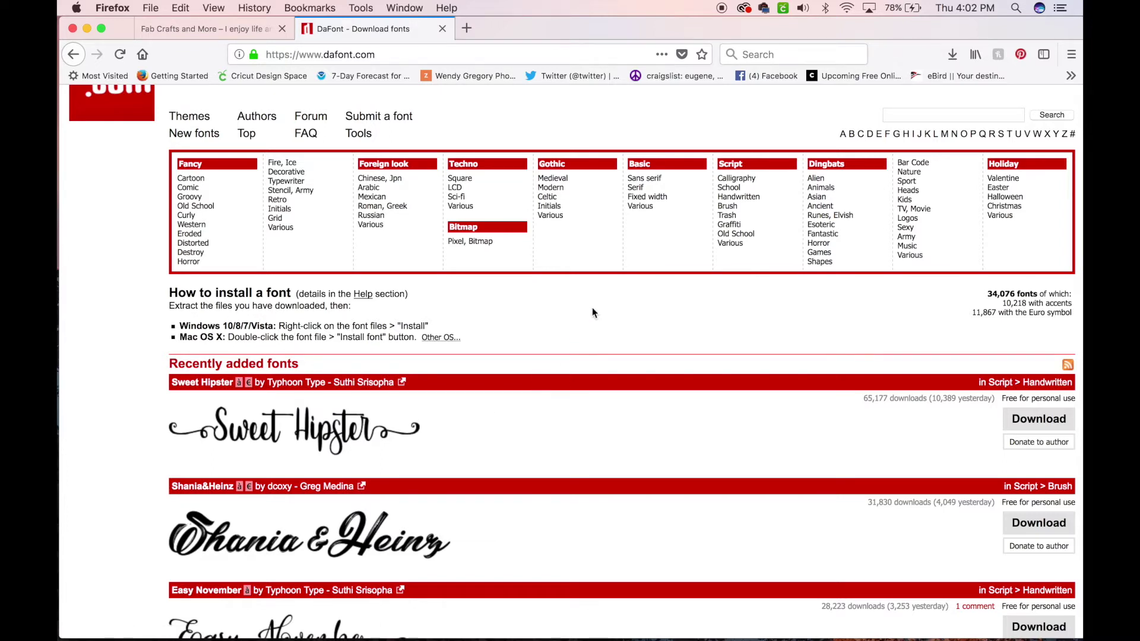
scroll(616, 299, up, 2)
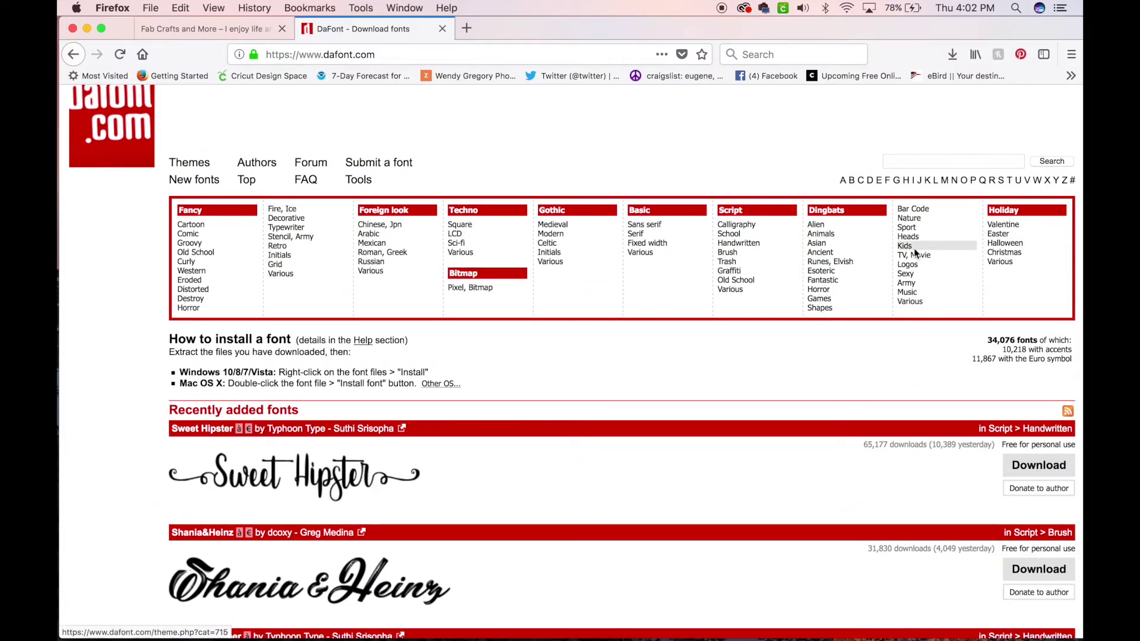
click(922, 162)
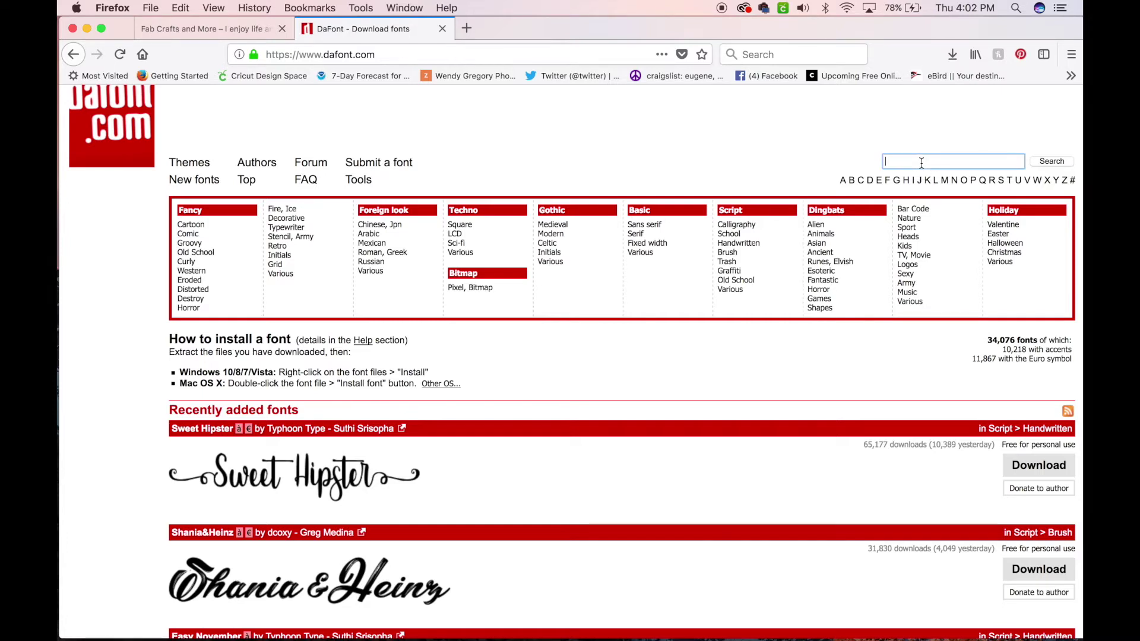
Search DaFont for 'I love glitter', review the Mf I Love Glitter result, then go back.
text(I love)
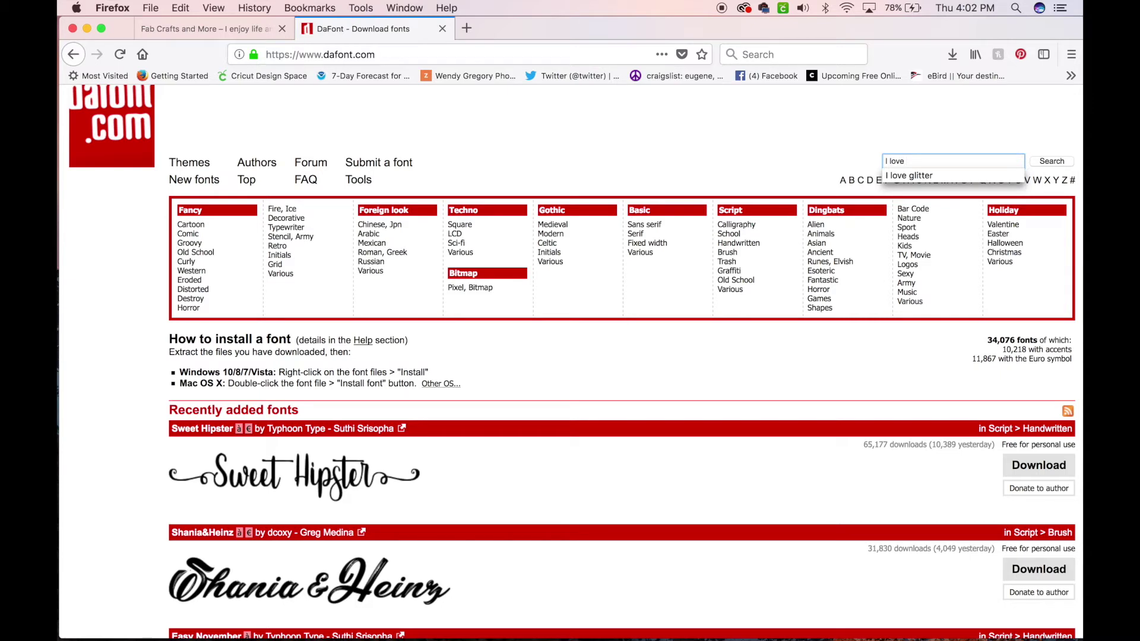
click(926, 177)
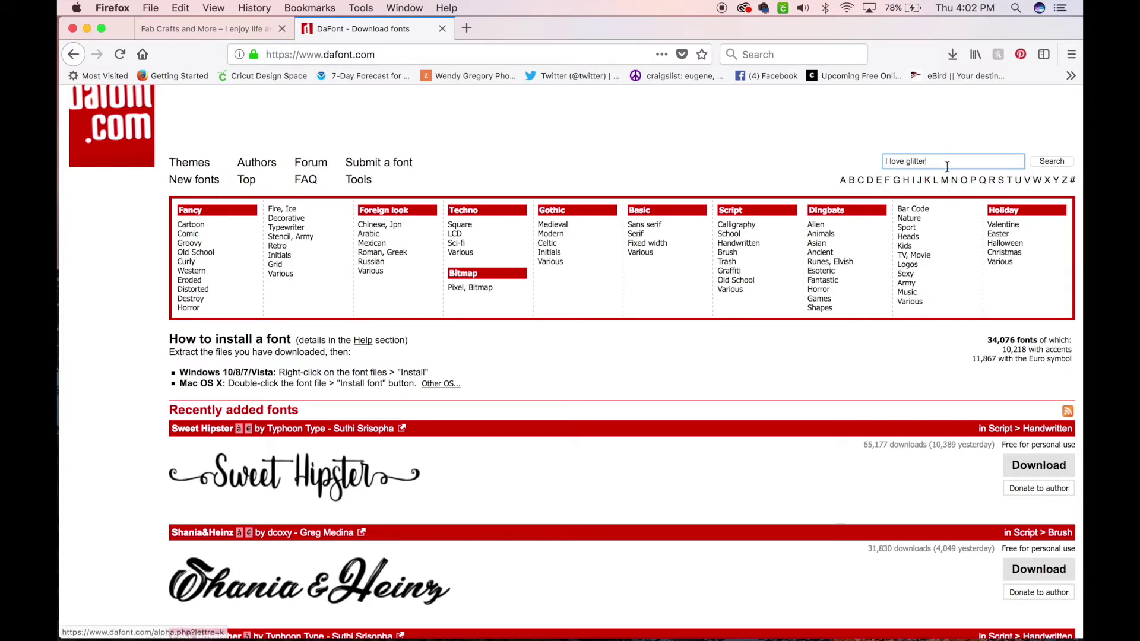
click(1052, 162)
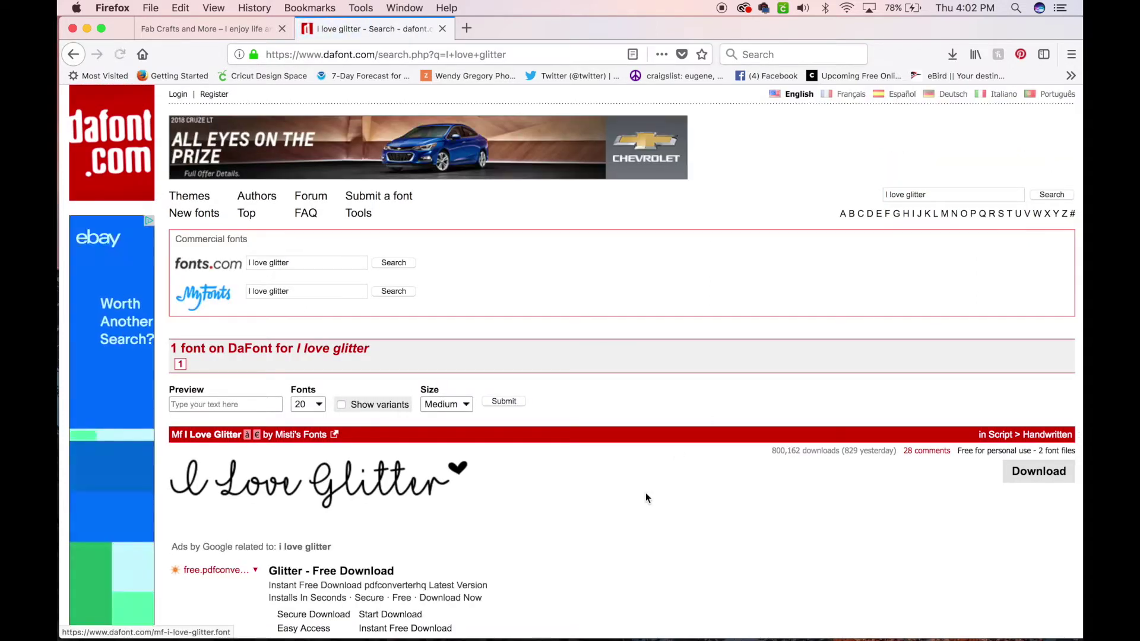
scroll(646, 495, down, 5)
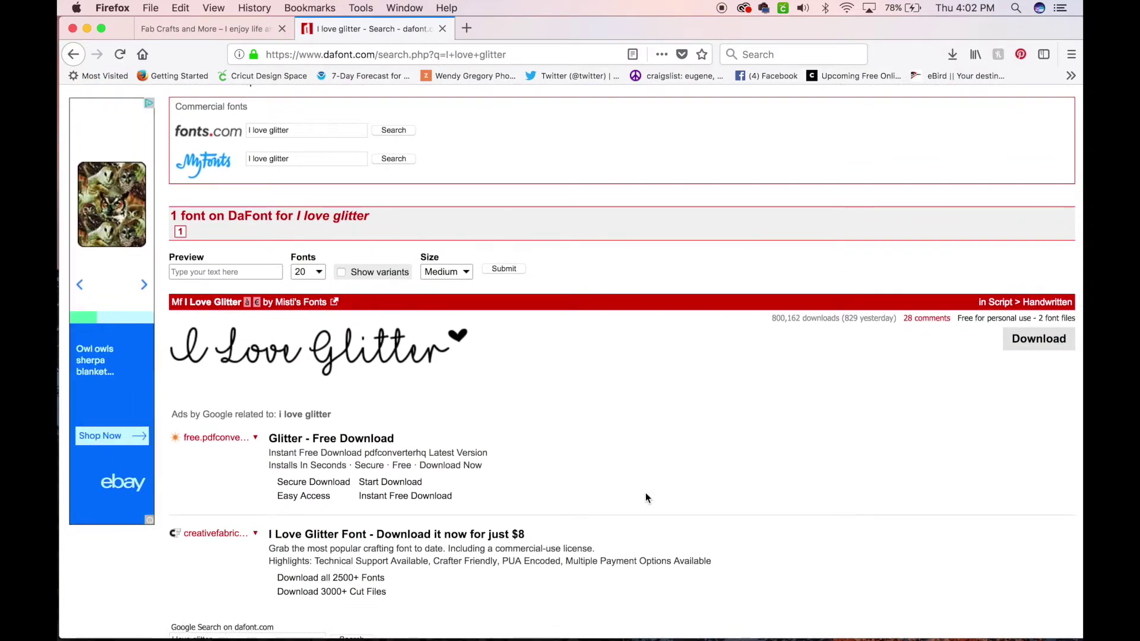
scroll(646, 493, up, 5)
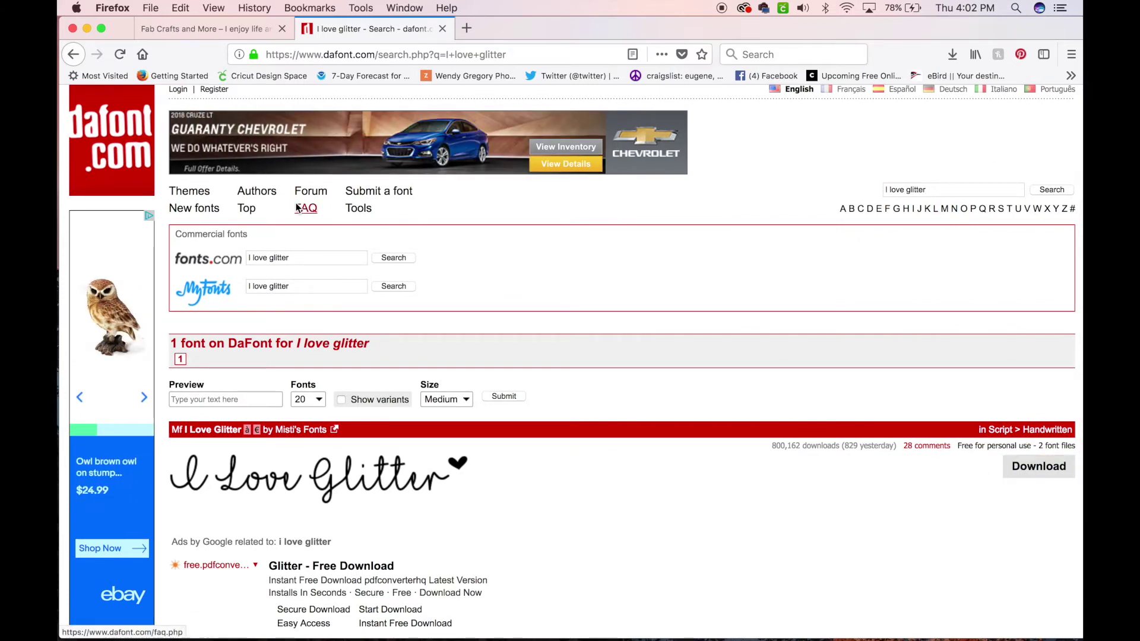
click(73, 55)
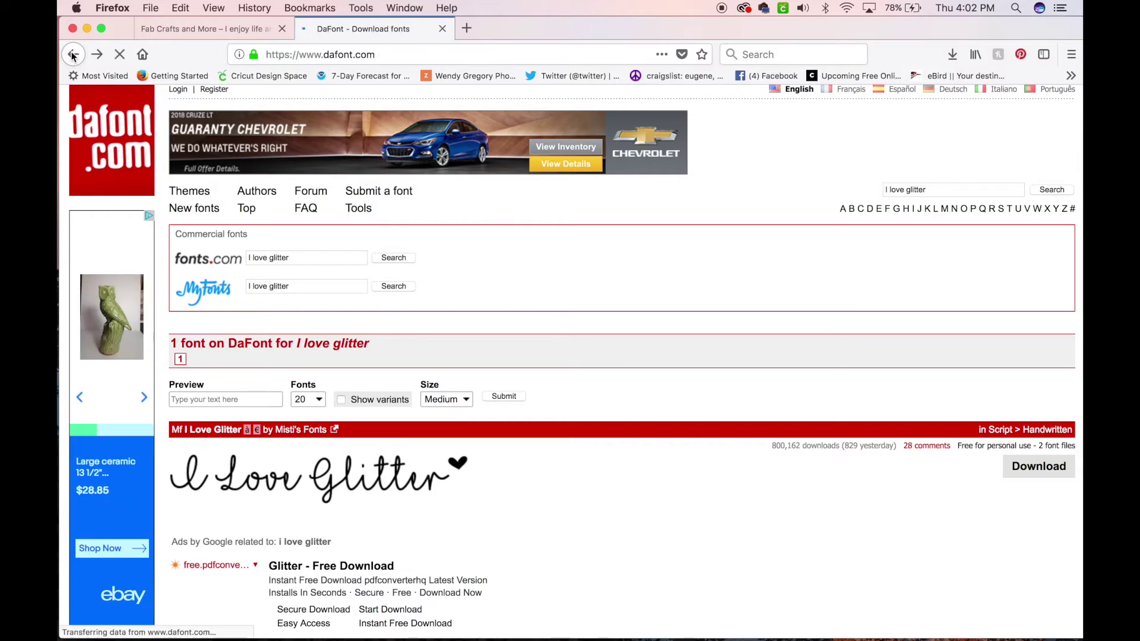
scroll(448, 440, down, 5)
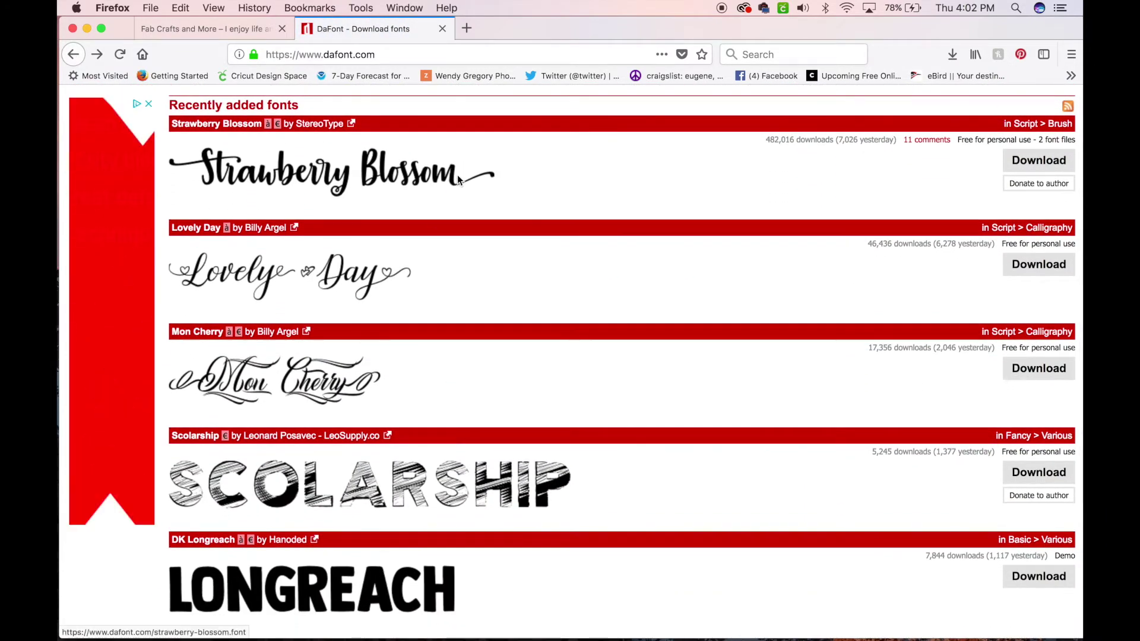
scroll(554, 301, up, 2)
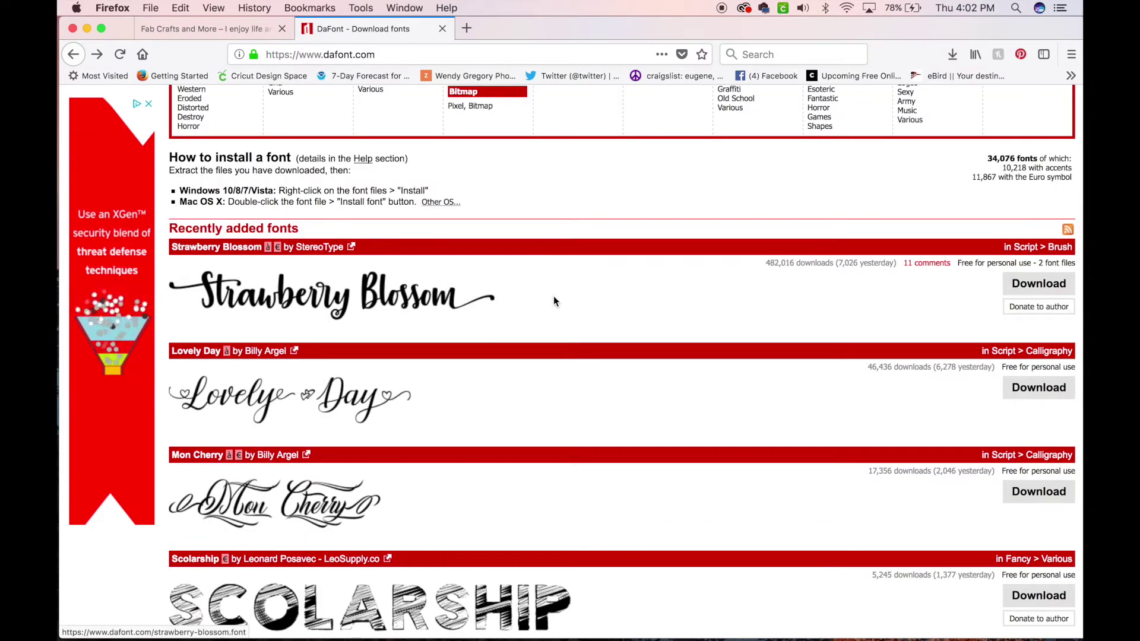
click(397, 292)
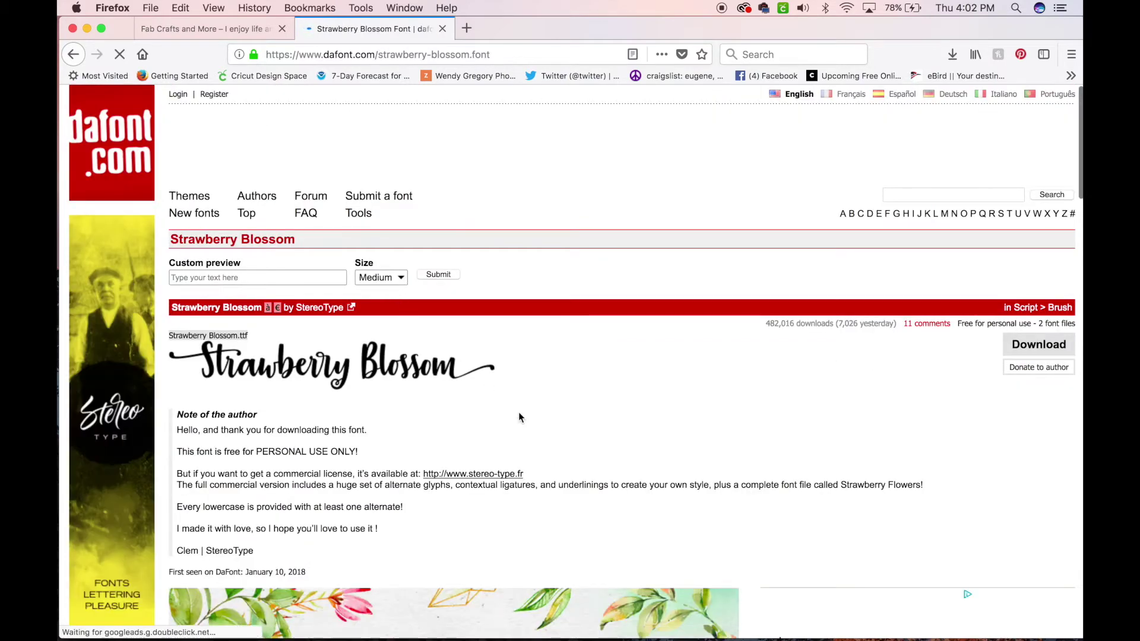
scroll(520, 417, down, 3)
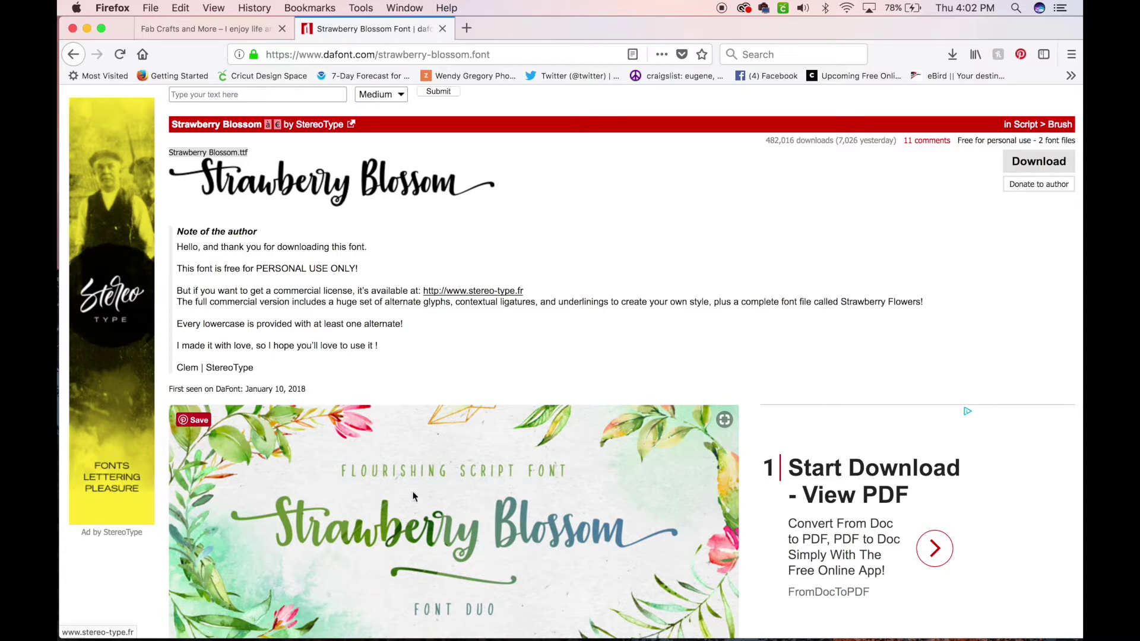
scroll(439, 510, down, 5)
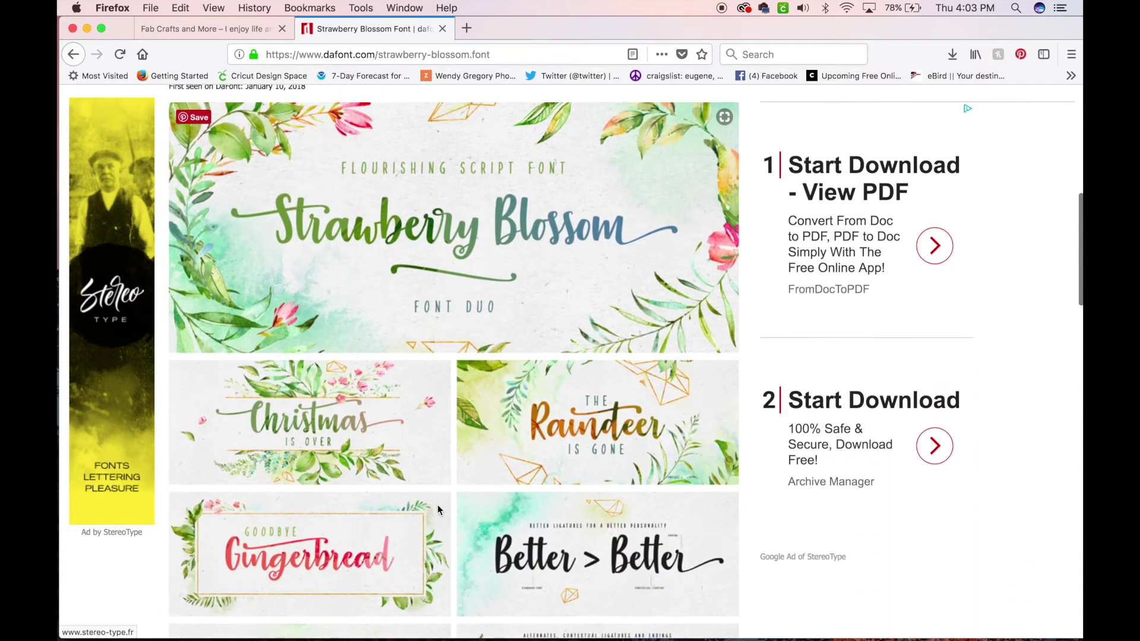
scroll(438, 509, down, 4)
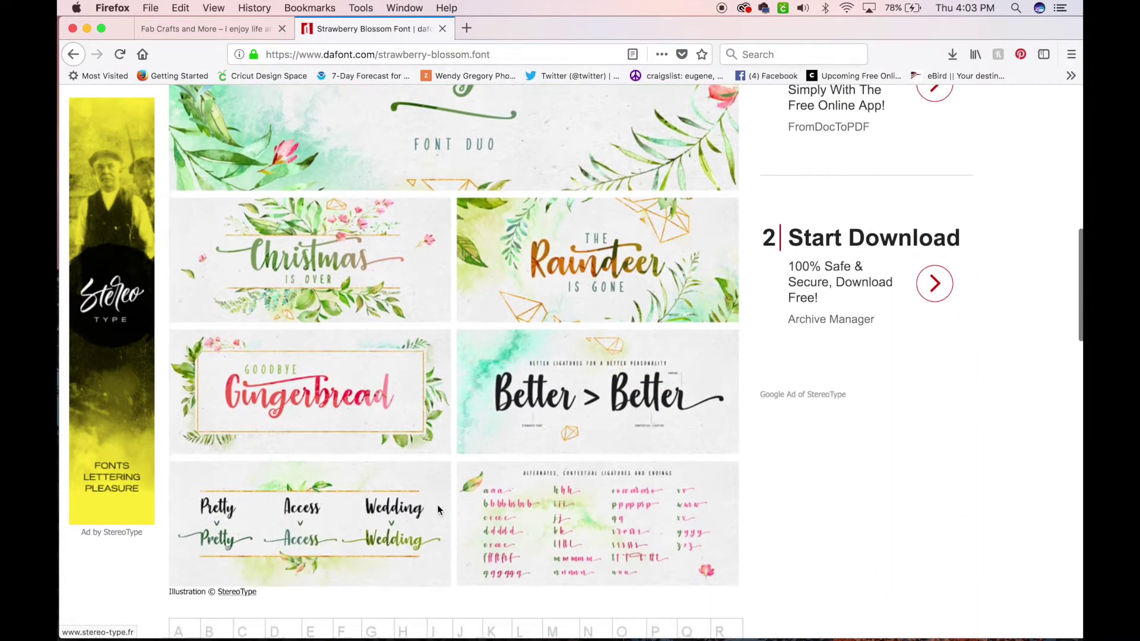
scroll(438, 510, down, 2)
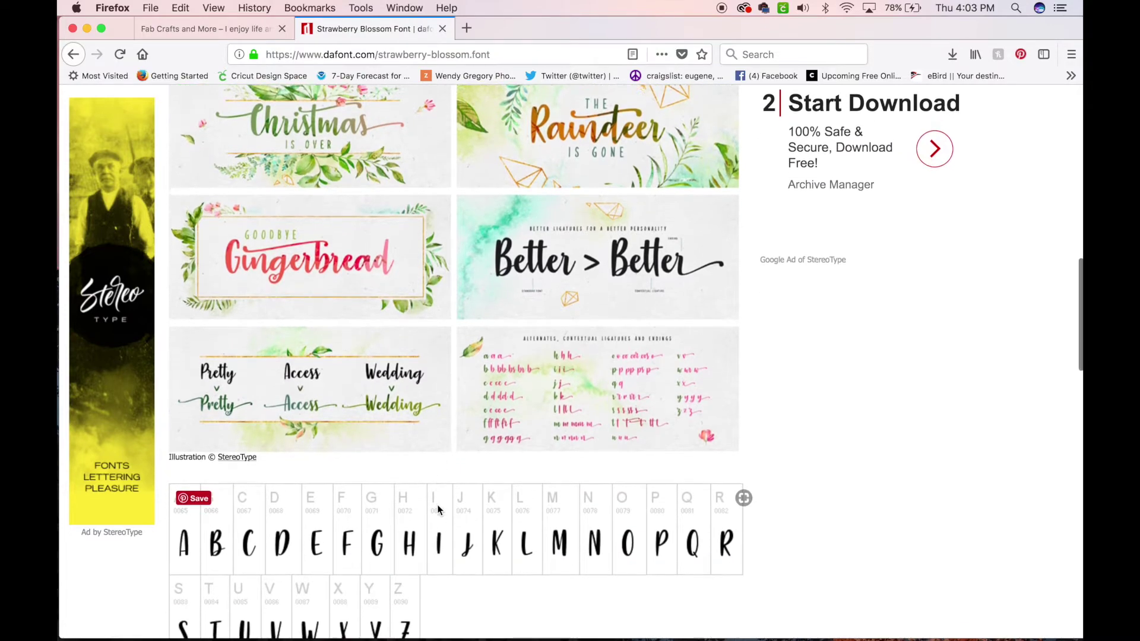
scroll(438, 510, down, 5)
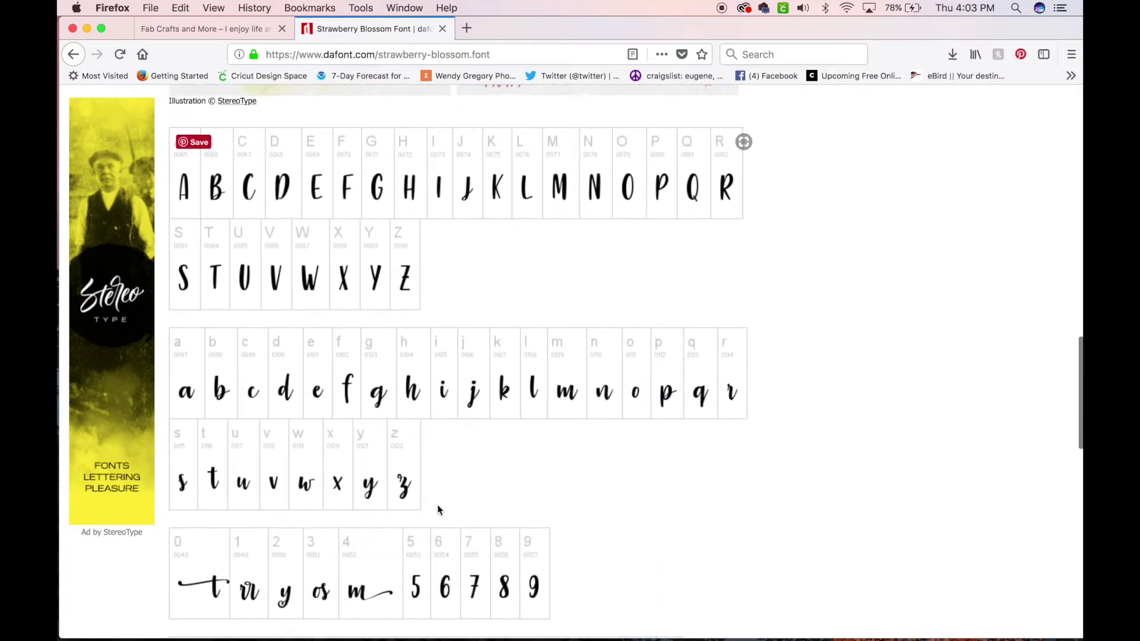
scroll(439, 509, down, 4)
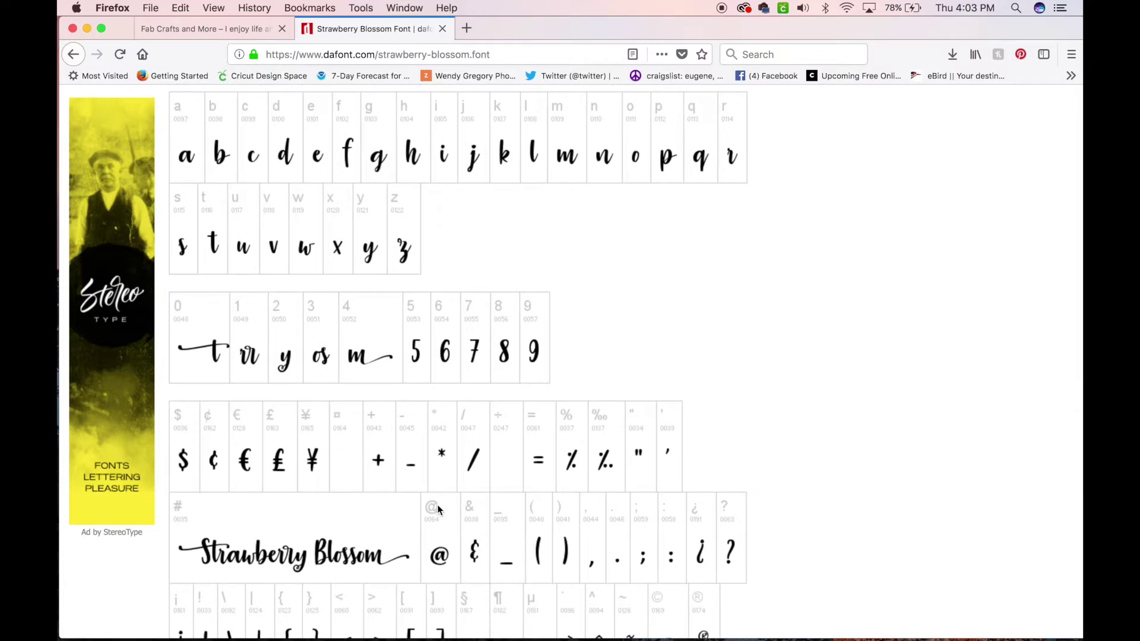
scroll(439, 510, down, 5)
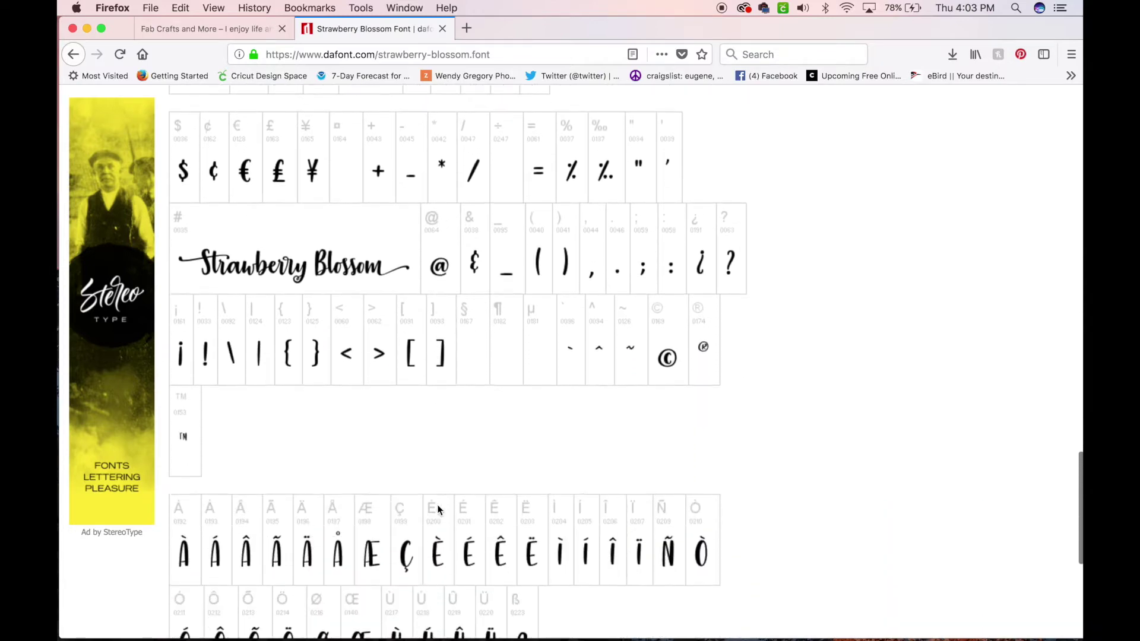
scroll(439, 510, down, 6)
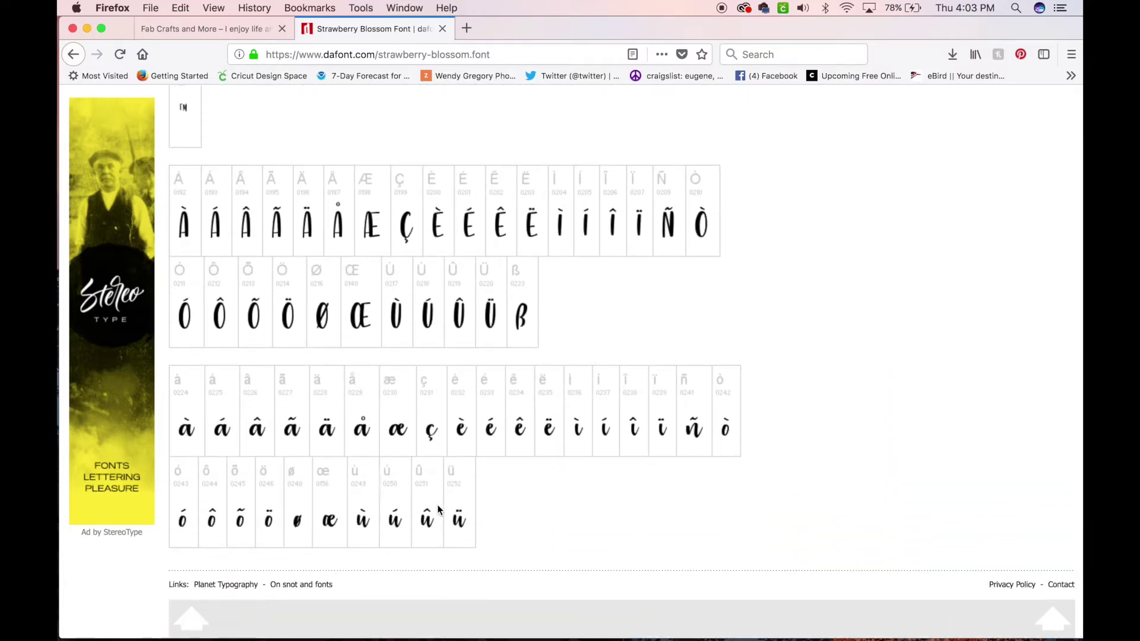
scroll(439, 509, up, 1)
scroll(438, 510, up, 1)
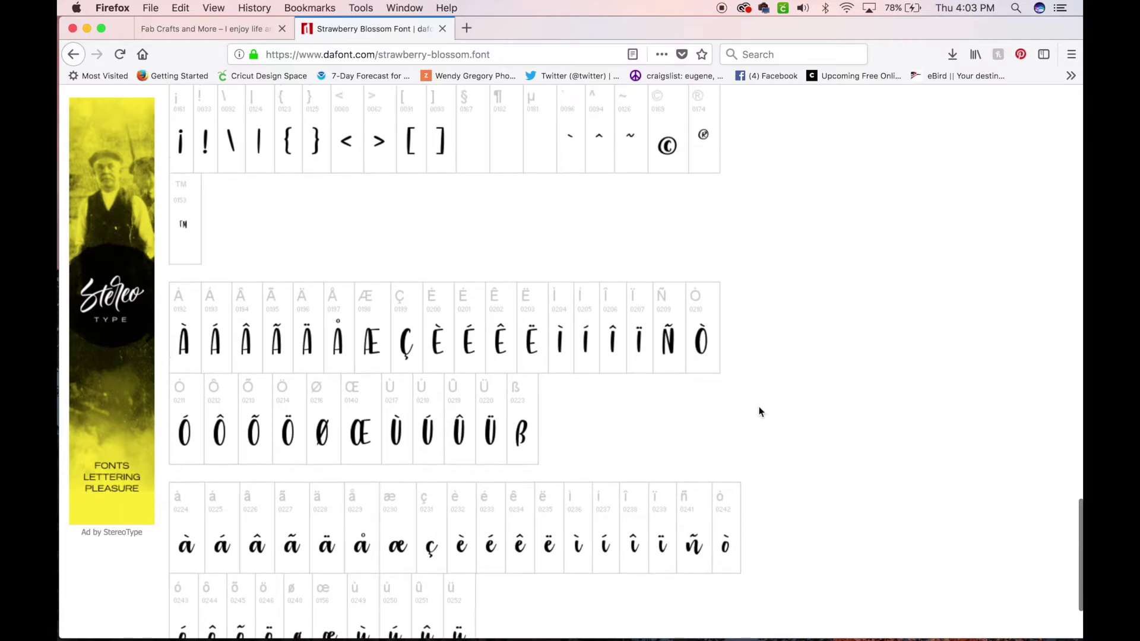
scroll(692, 212, up, 8)
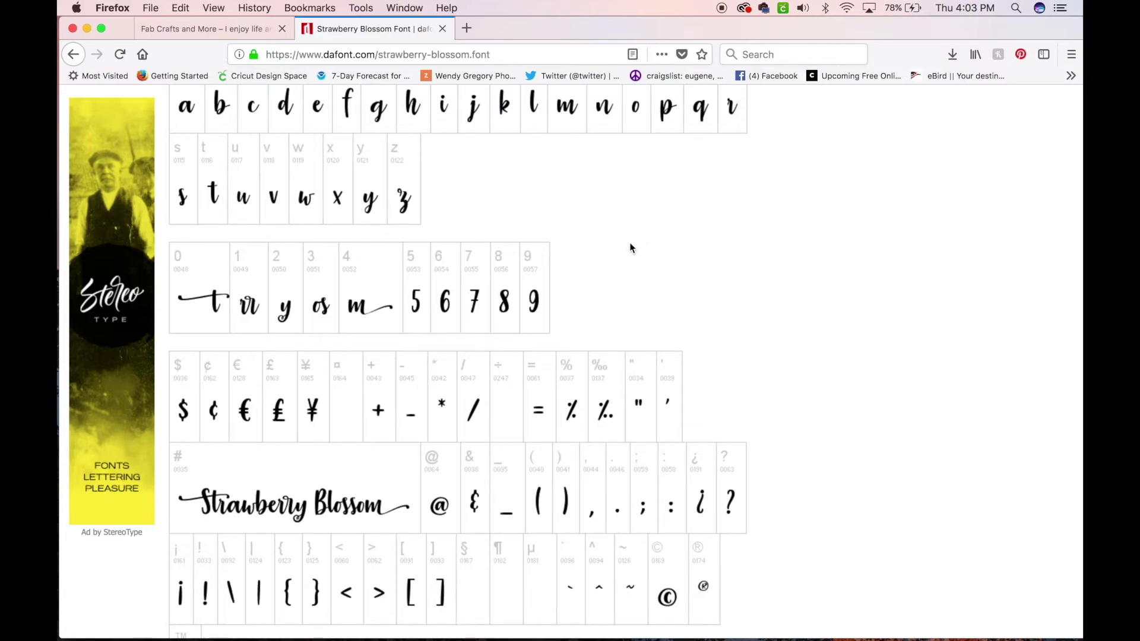
scroll(631, 248, up, 6)
scroll(631, 248, up, 15)
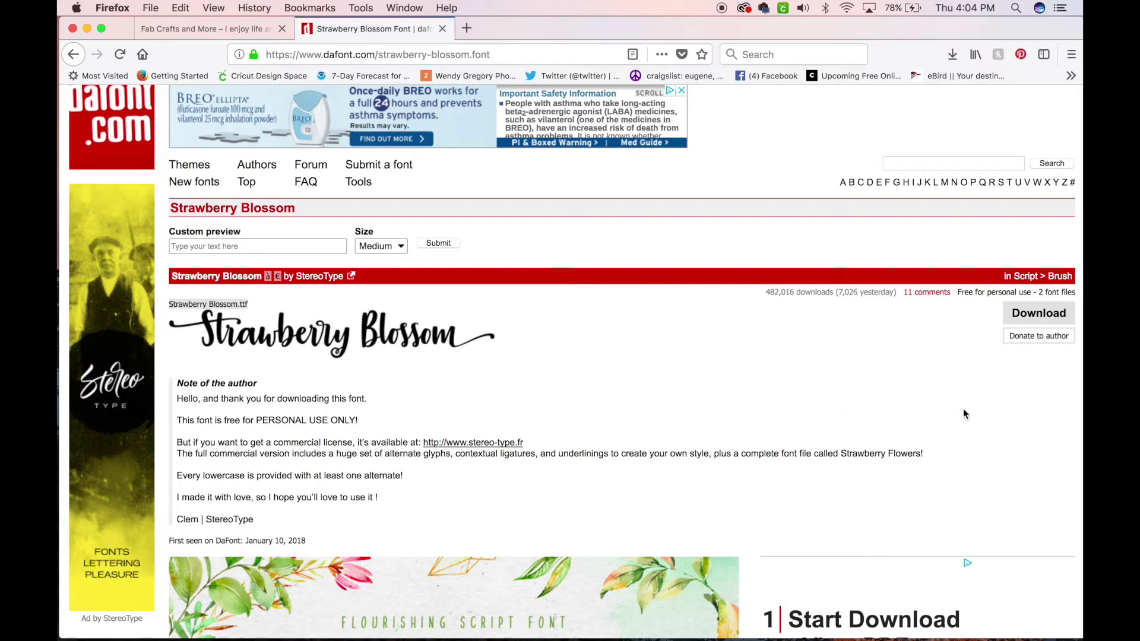
click(1035, 317)
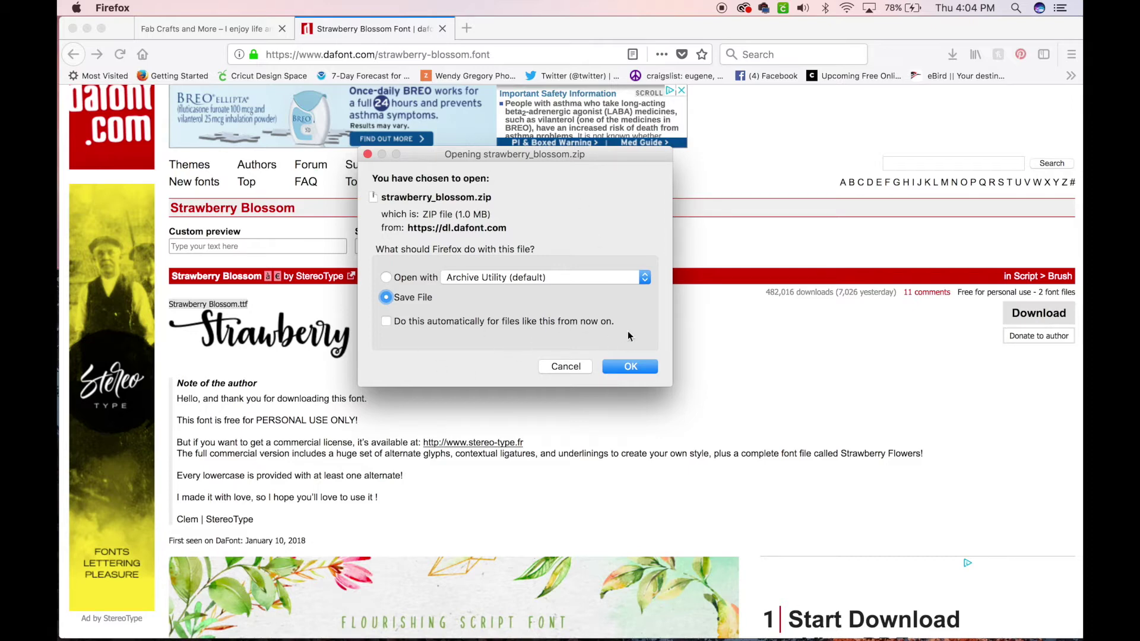
Save strawberry_blossom.zip into the fonts folder, replacing the existing copy.
click(630, 365)
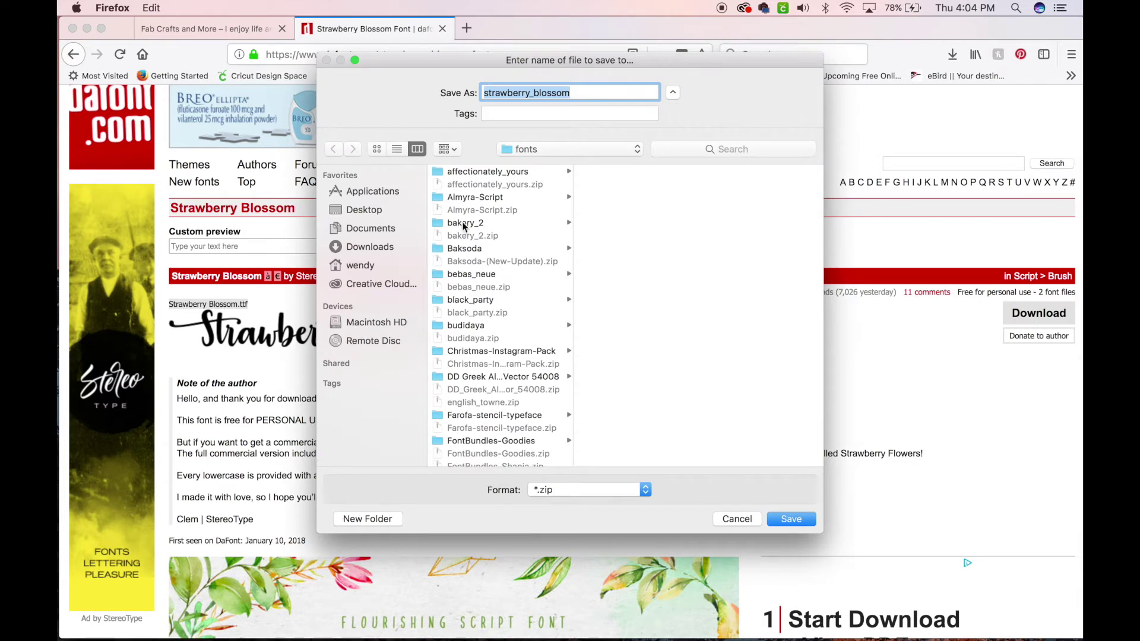
click(790, 519)
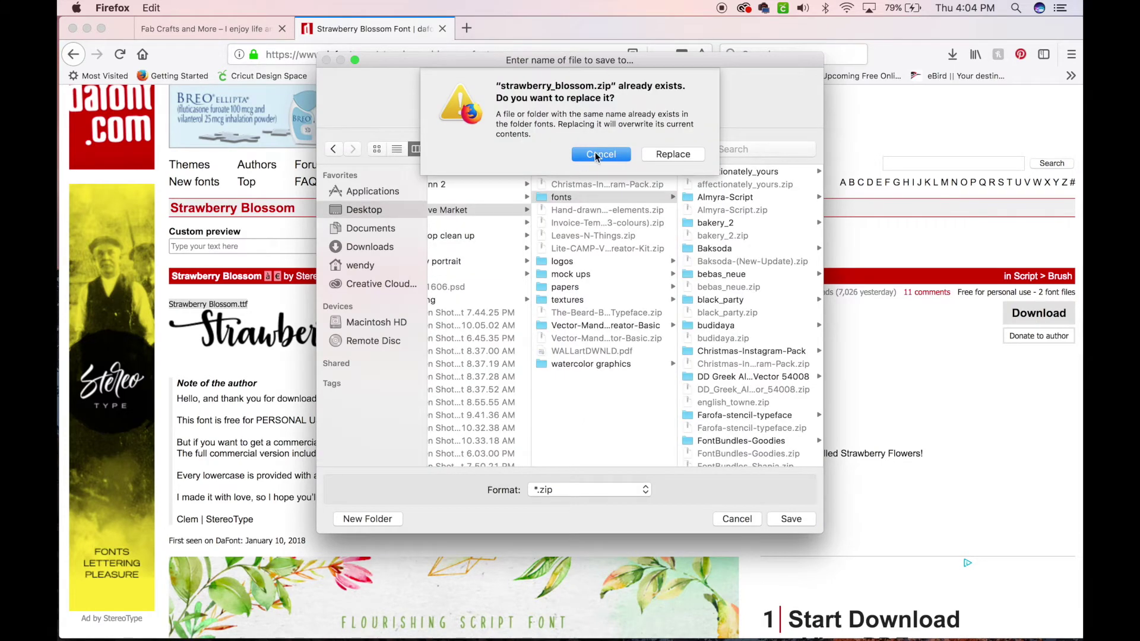
click(671, 152)
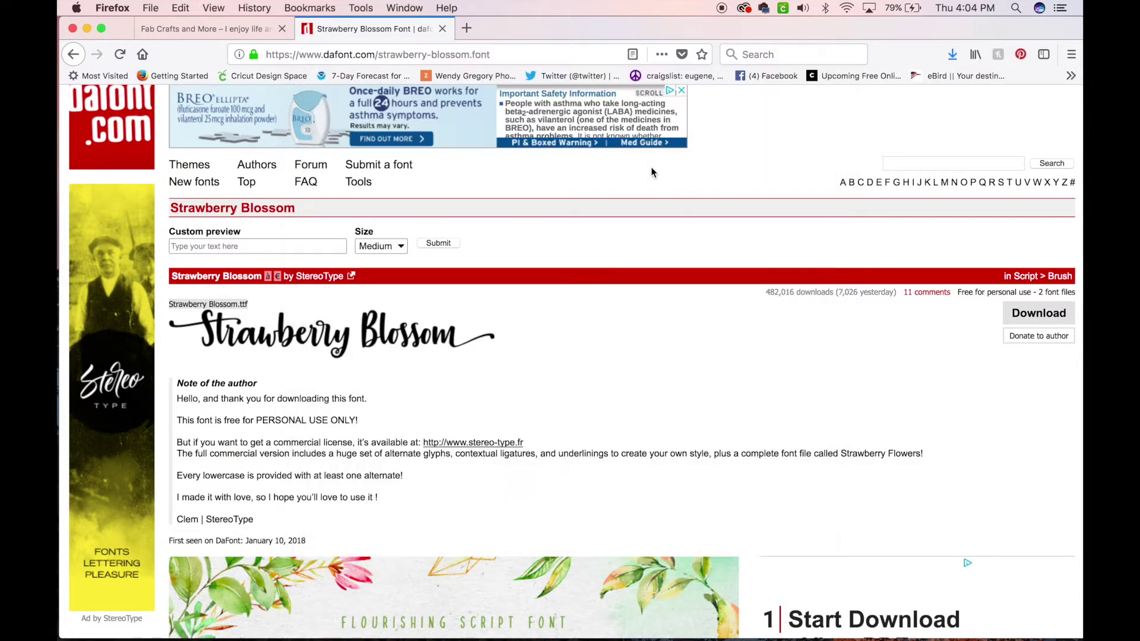
key(super+Tab)
scroll(556, 245, down, 5)
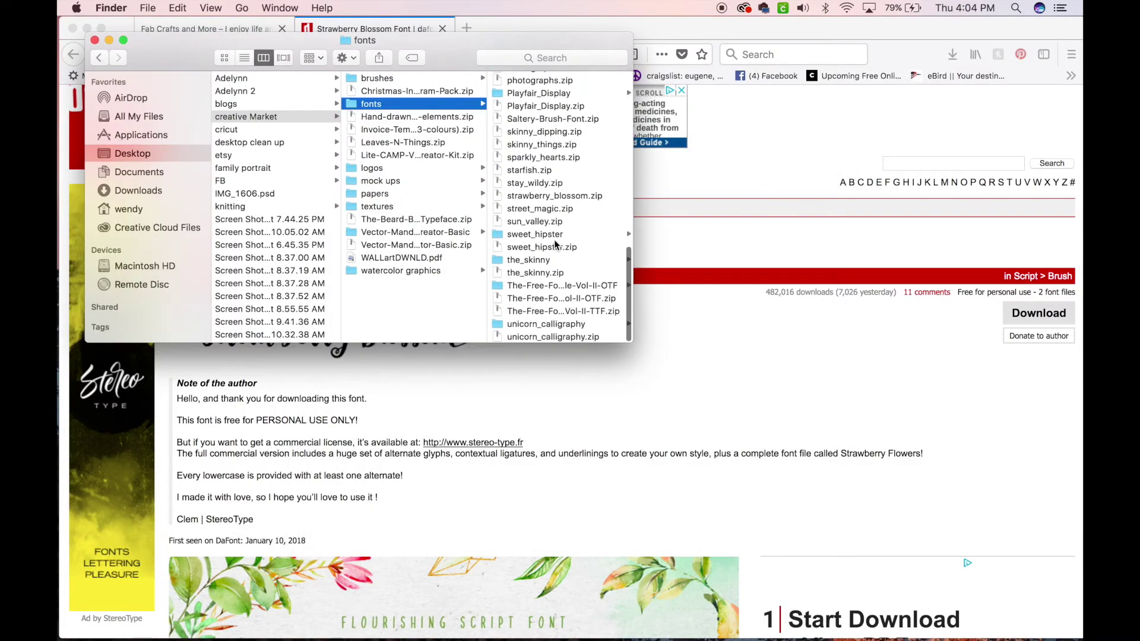
Unzip strawberry_blossom.zip and preview the Strawberry Blossom .otf and .ttf font files.
double_click(496, 198)
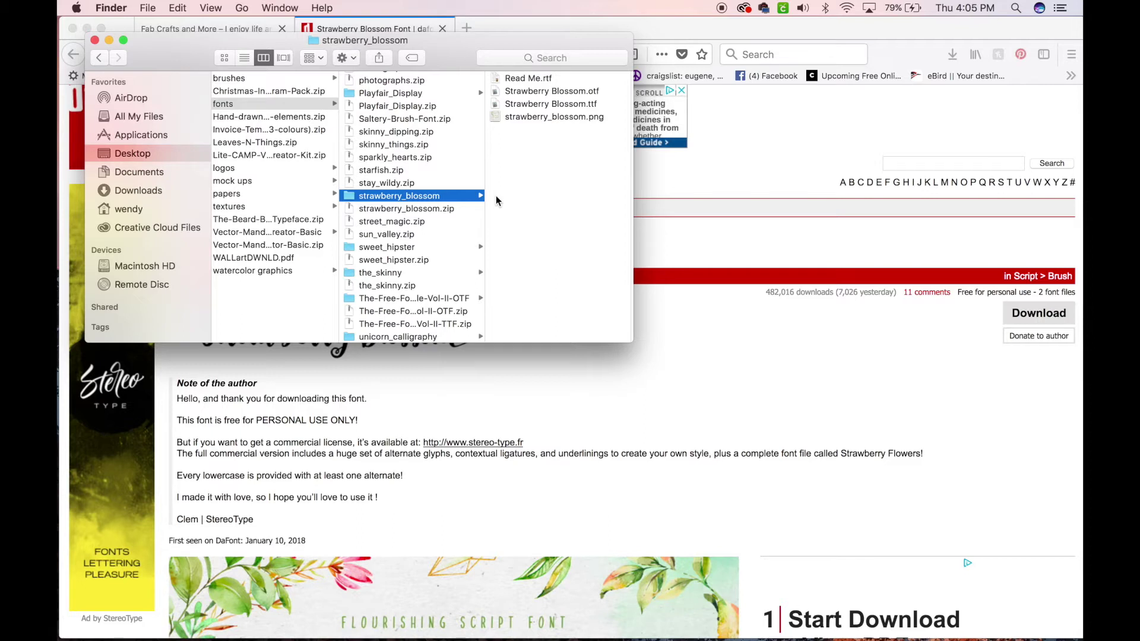
click(515, 88)
click(420, 104)
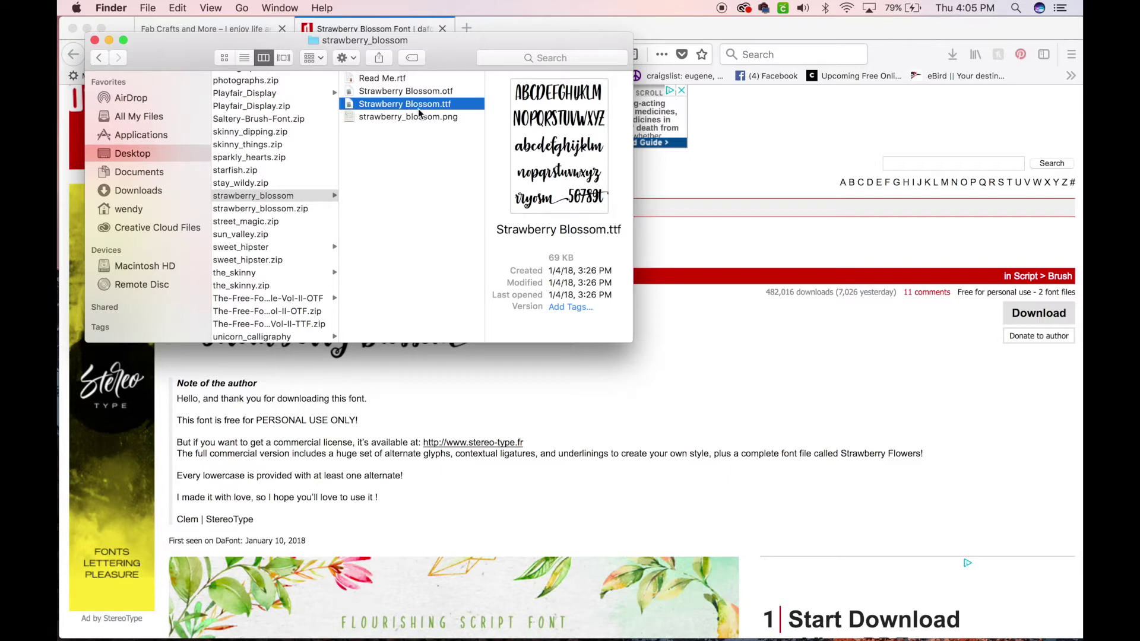
click(361, 93)
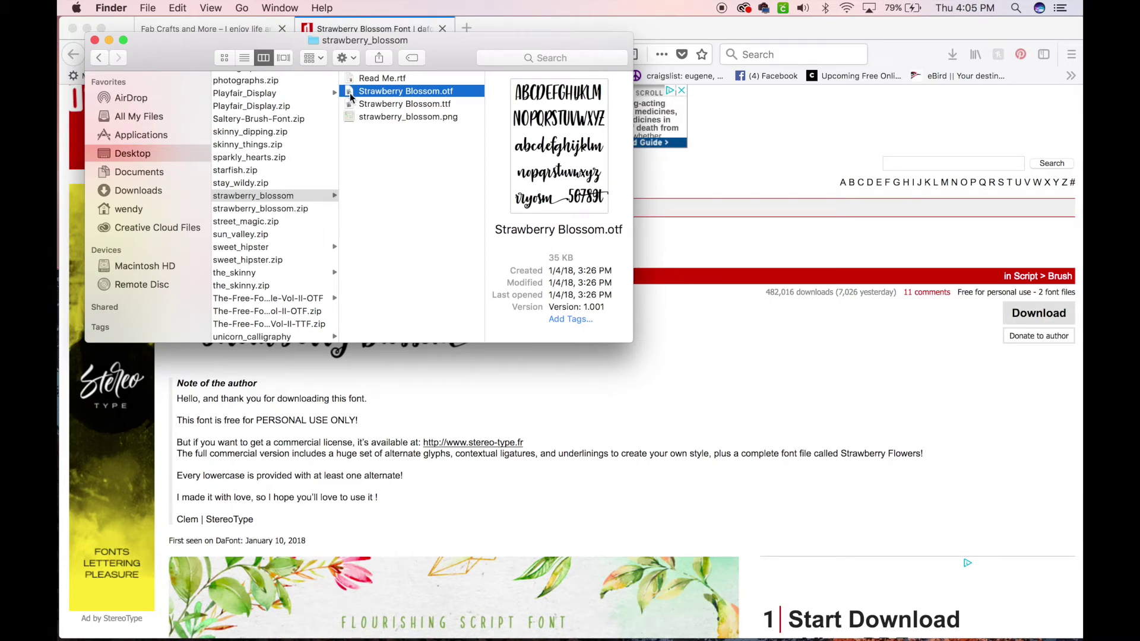
double_click(351, 95)
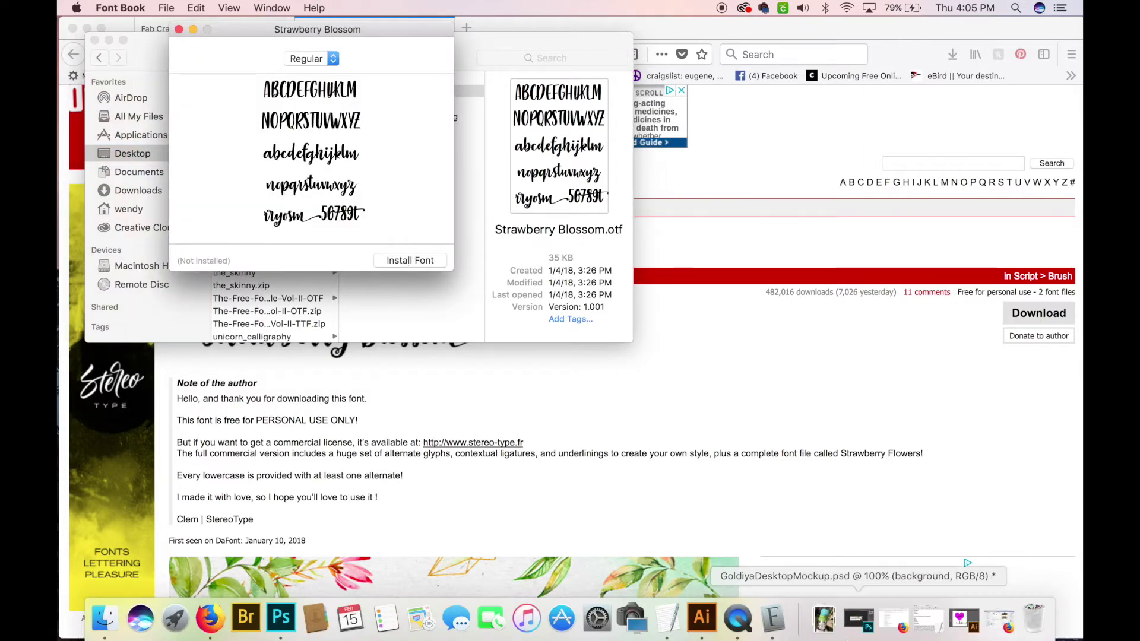
Install Strawberry Blossom, check its Regular style under user fonts, and close Font Book.
click(425, 263)
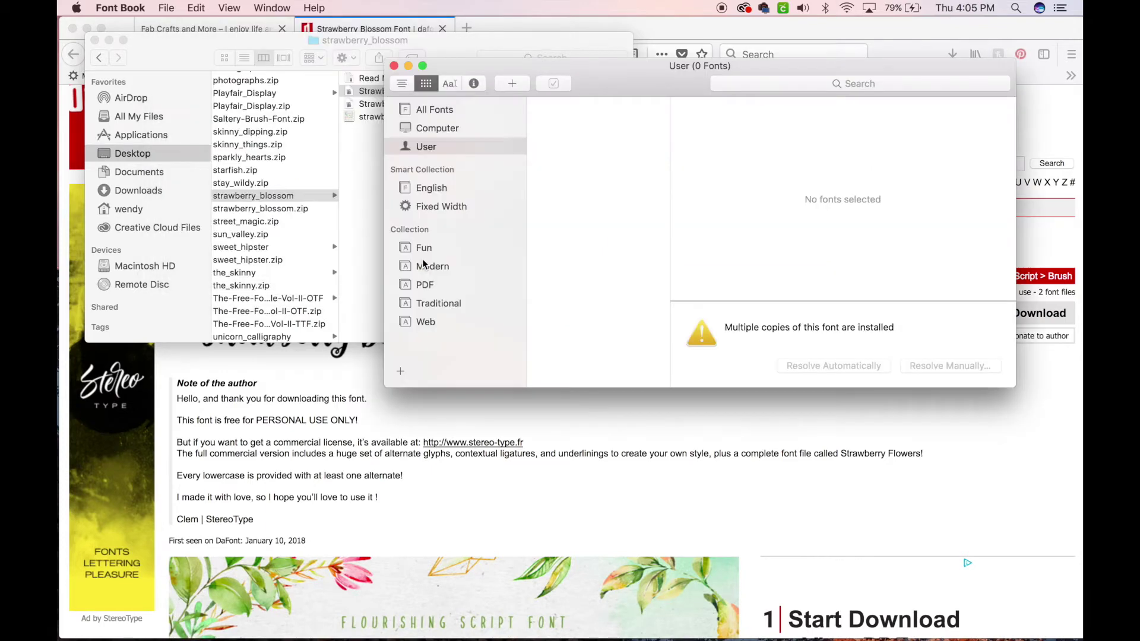
drag(417, 56, 250, 87)
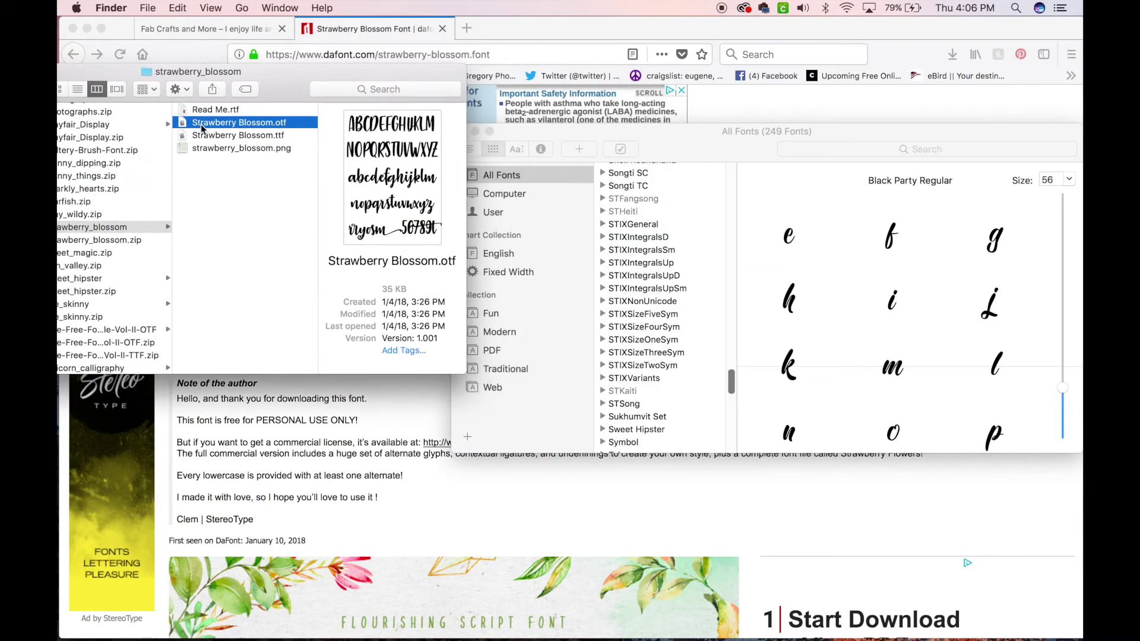
drag(183, 124, 641, 303)
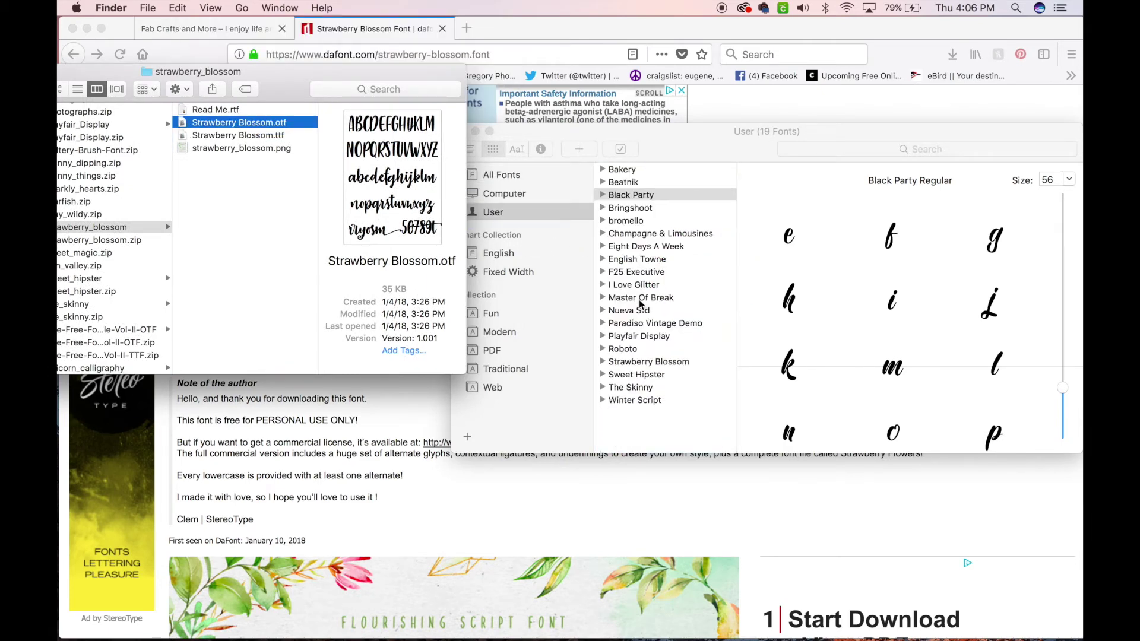
click(603, 364)
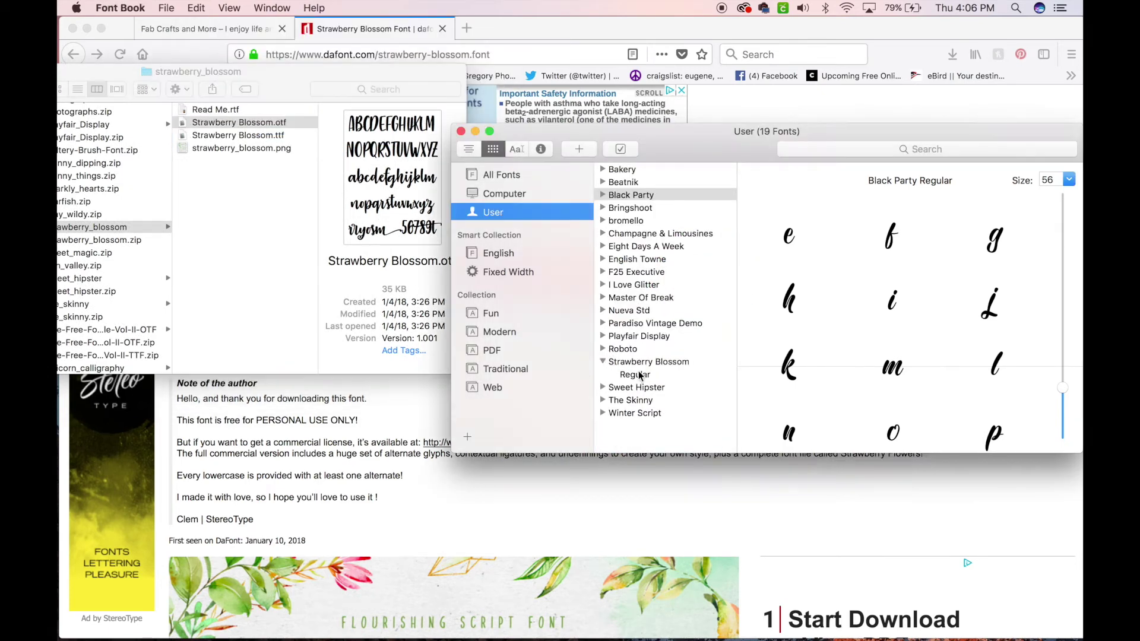
click(640, 375)
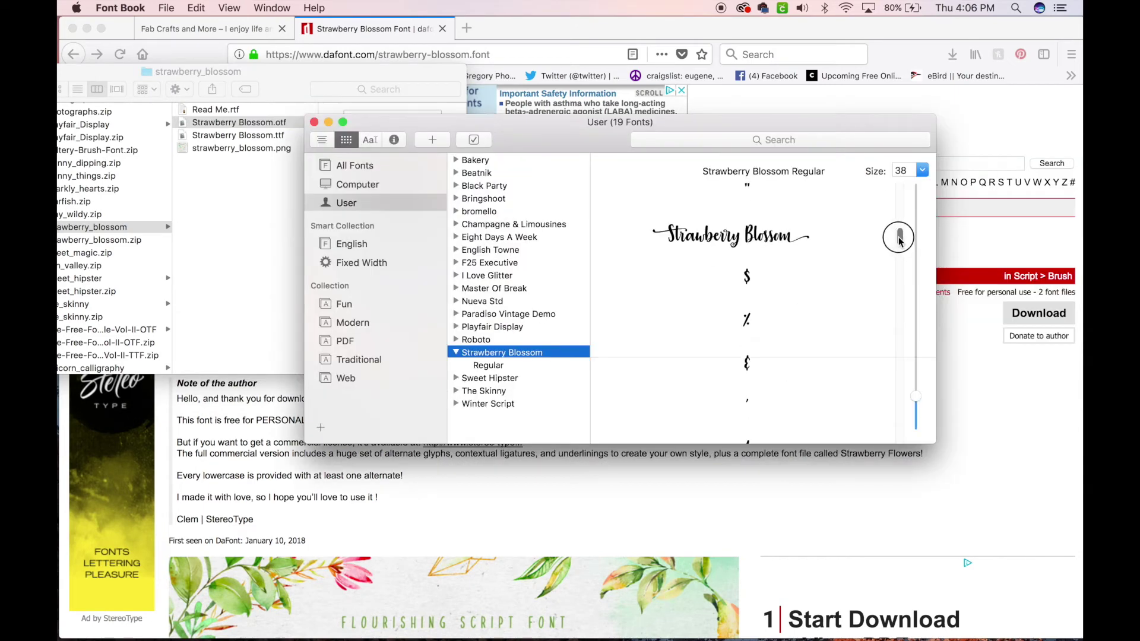
drag(898, 233, 908, 190)
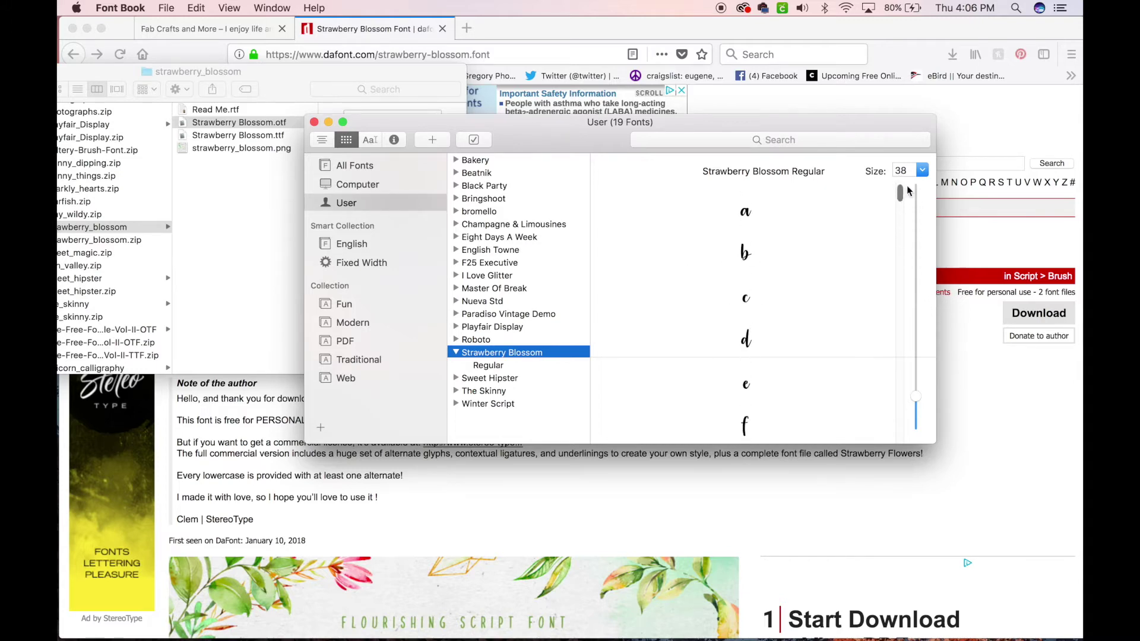
click(314, 122)
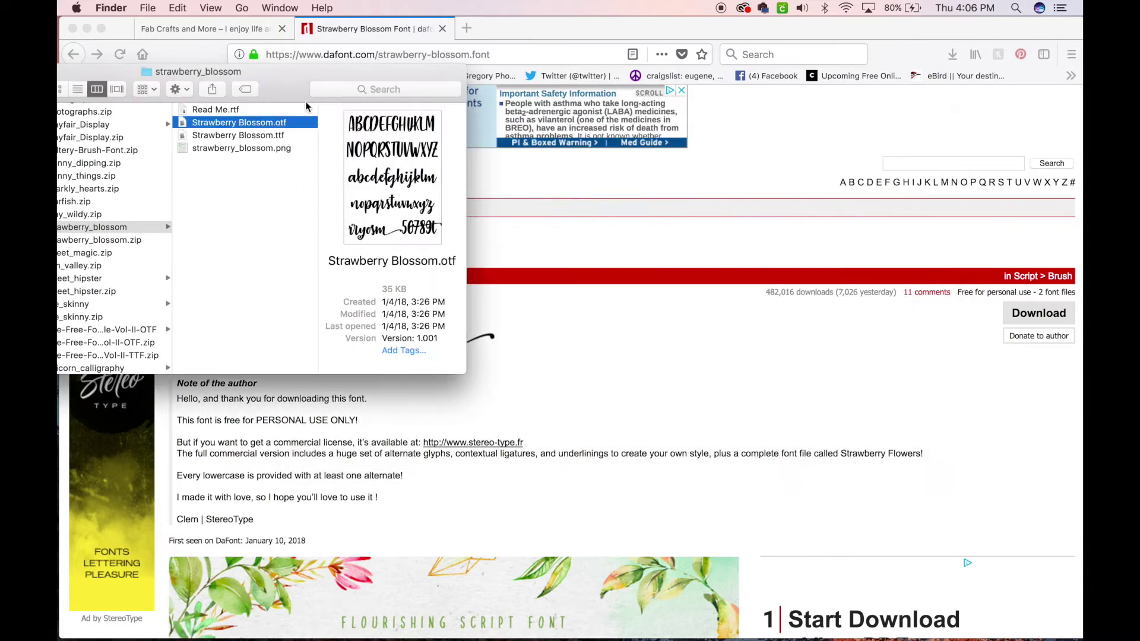
drag(93, 79, 268, 92)
Close the folder window and start a new blank Cricut Design Space project.
click(103, 85)
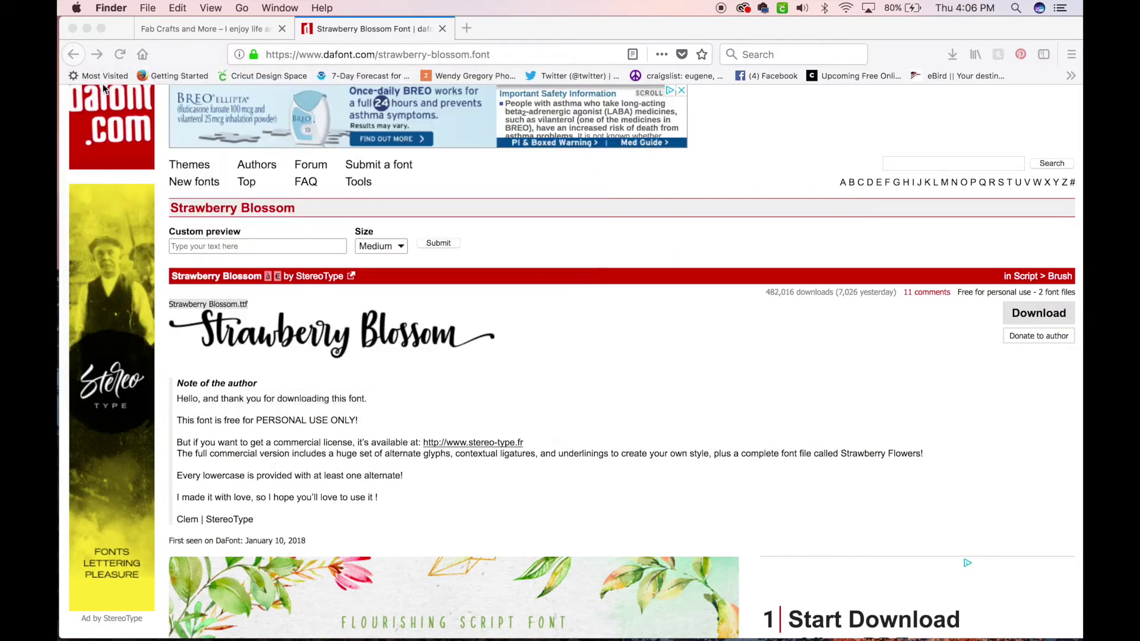
click(467, 28)
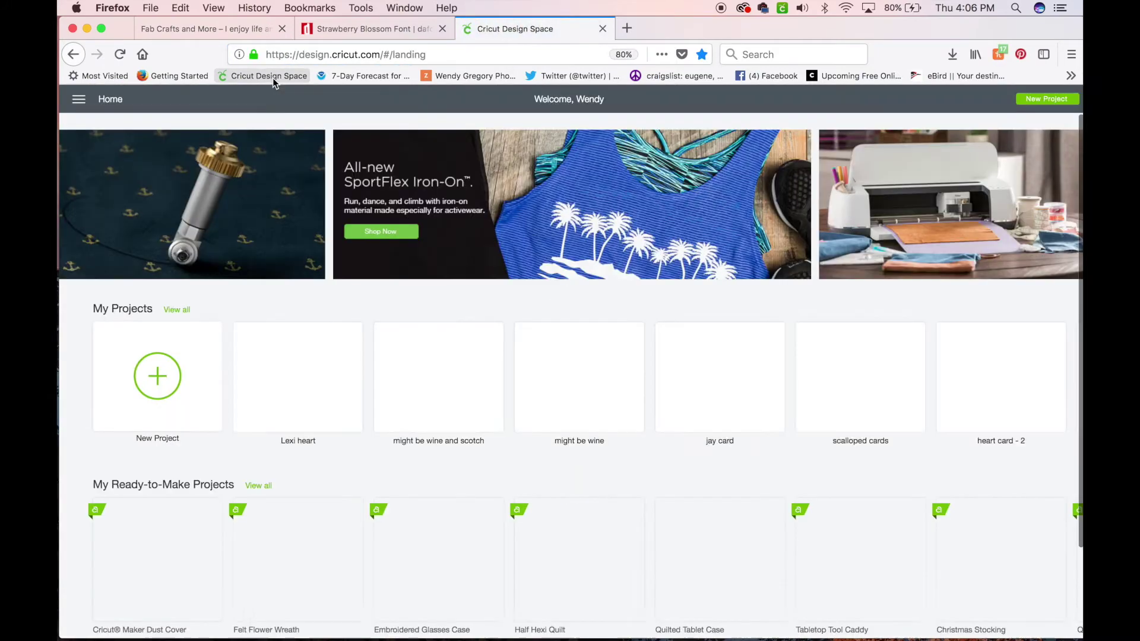
click(159, 384)
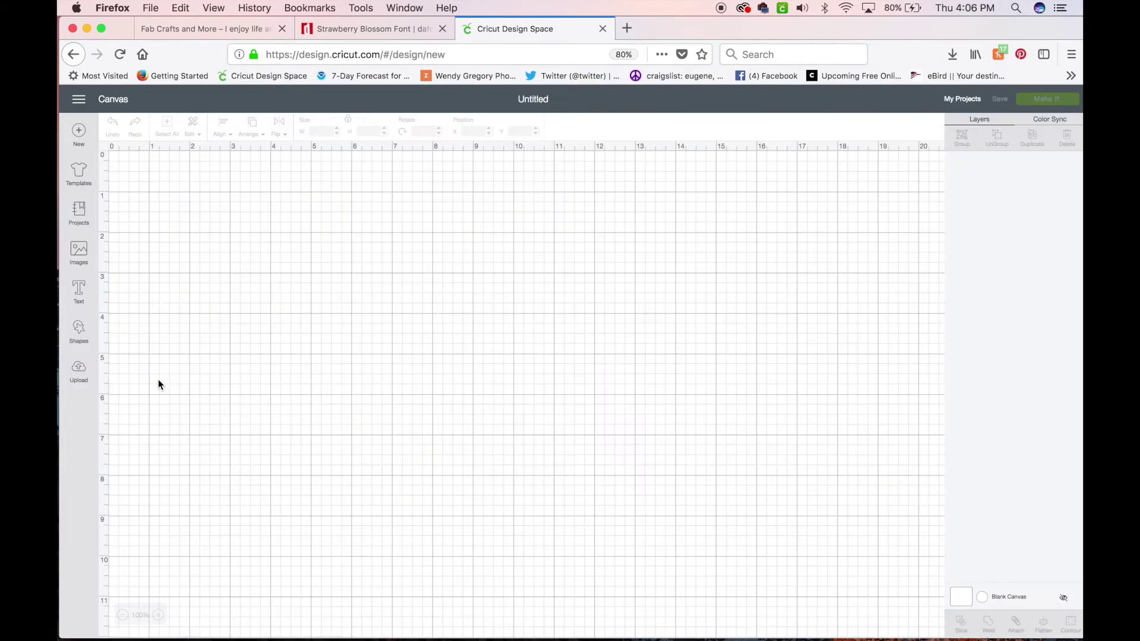
Add a text layer reading 'Hello' in Cricut Sans.
click(79, 291)
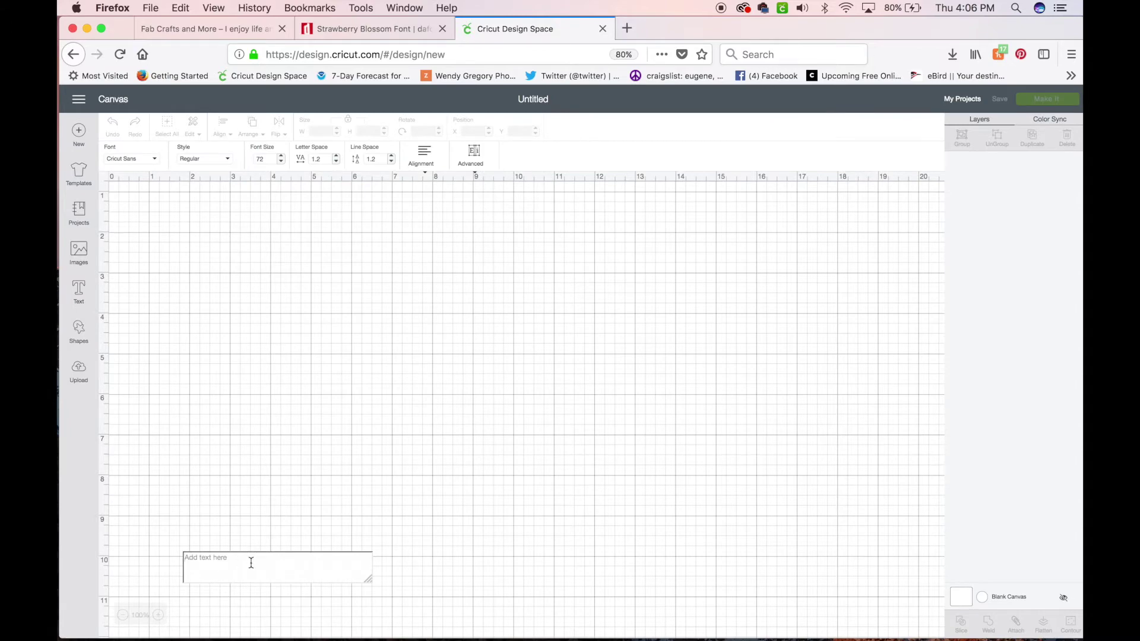
text(Hellpo)
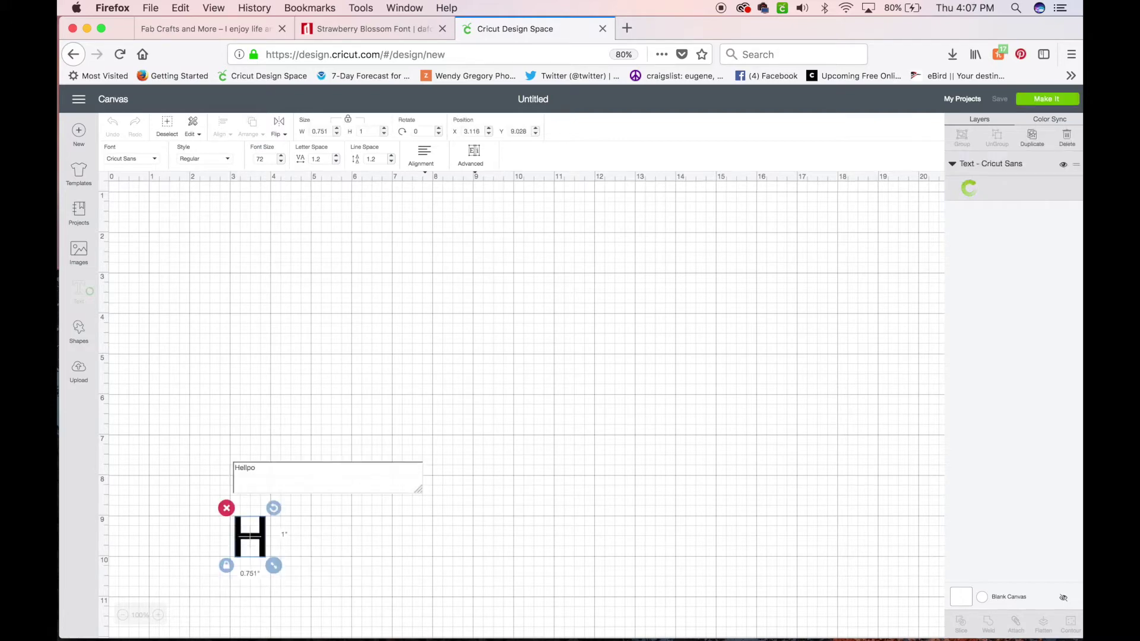
key(BackSpace)
key(BackSpace)
key(BackSpace)
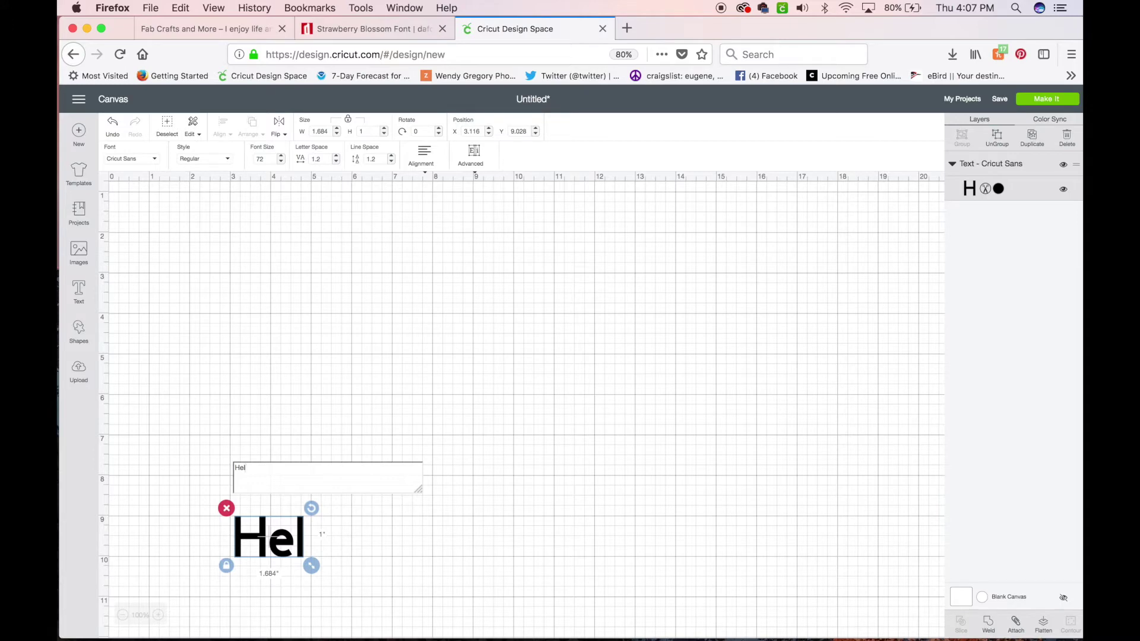
text(l)
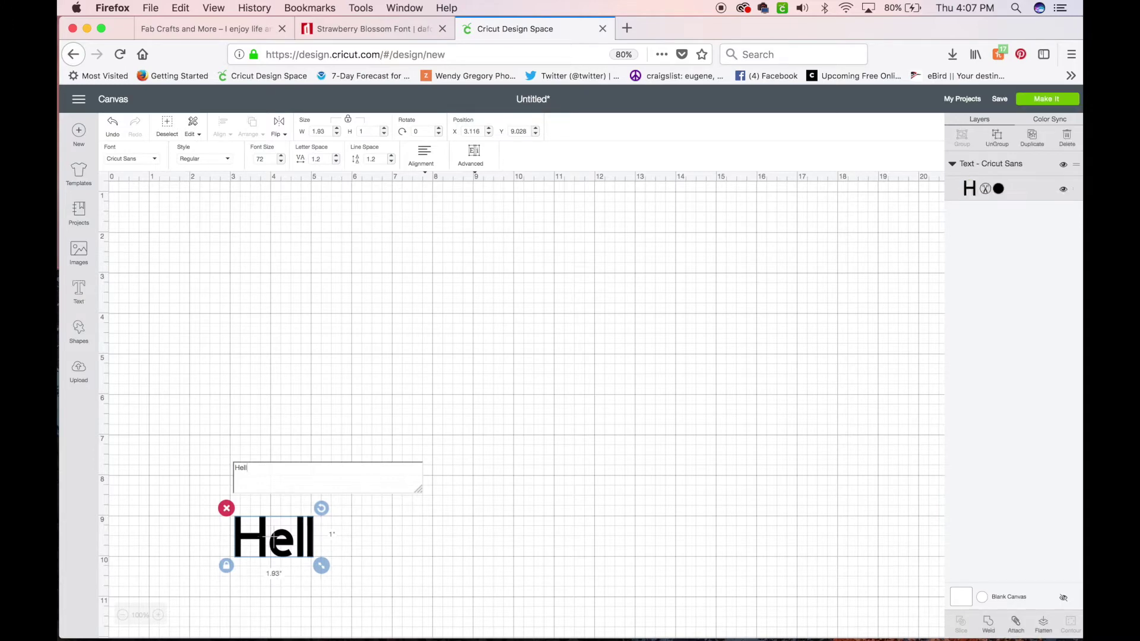
text(o)
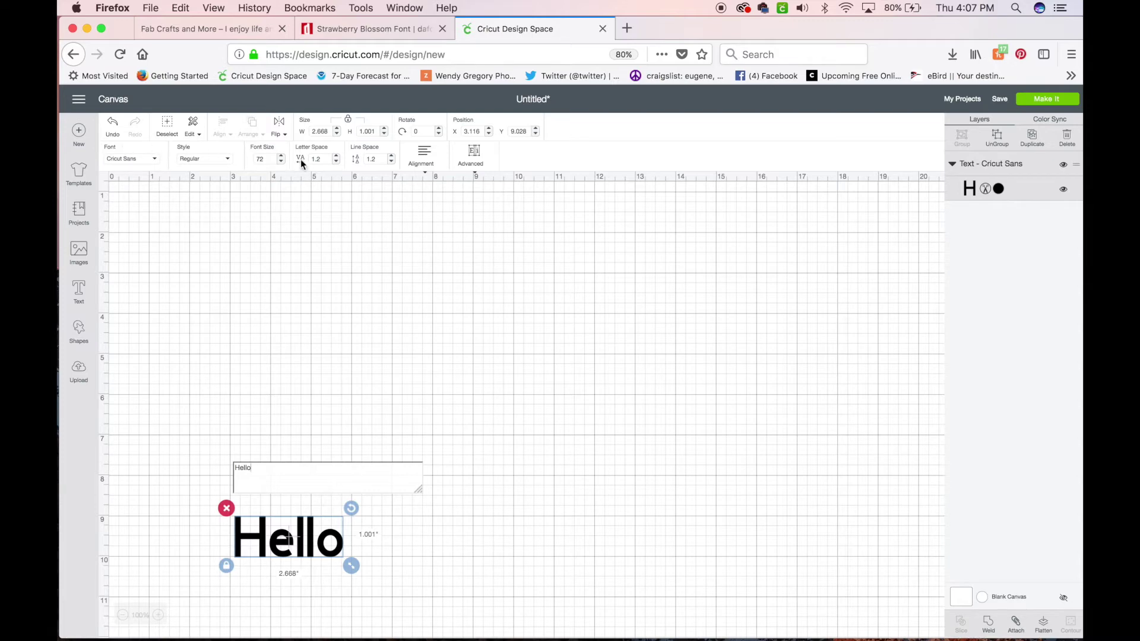
click(143, 160)
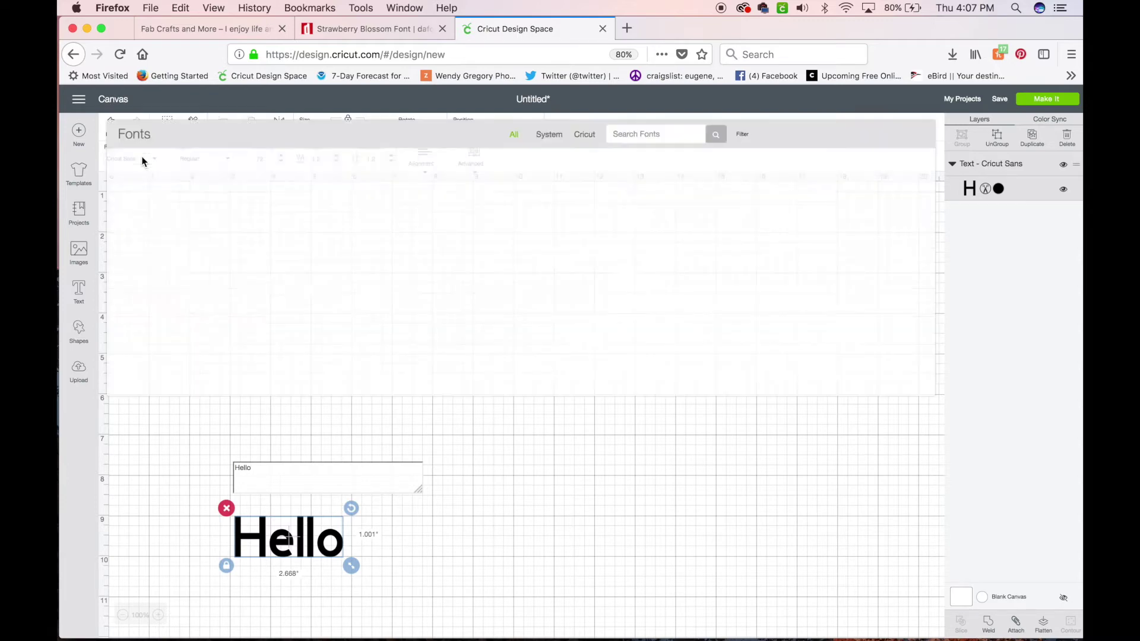
Reselect the Hello text for editing and open the Fonts panel.
click(125, 417)
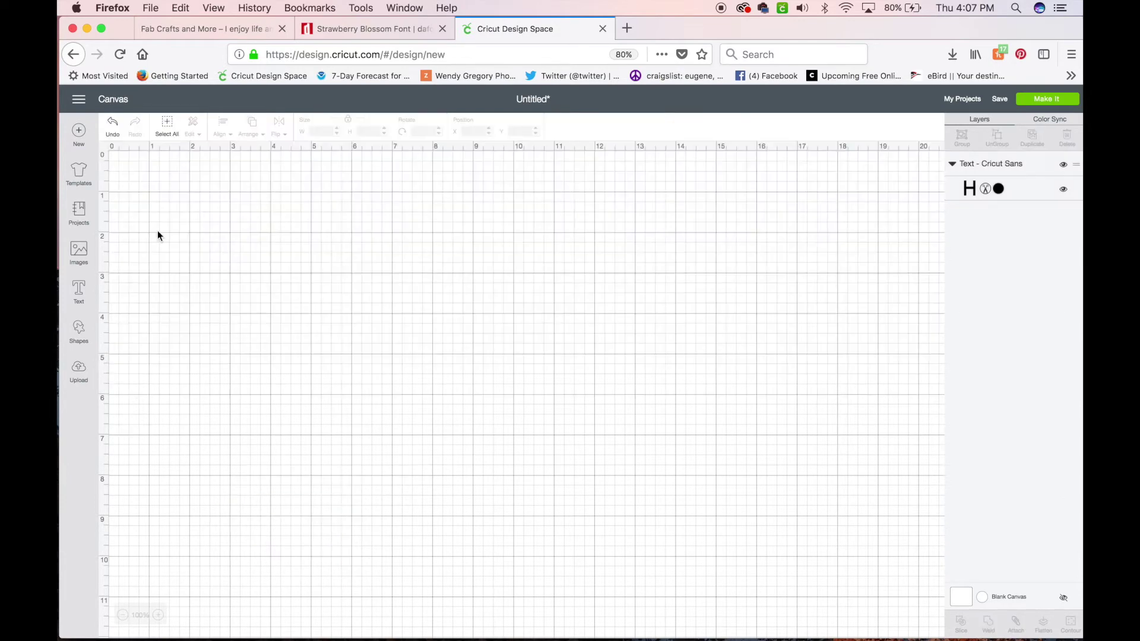
click(310, 536)
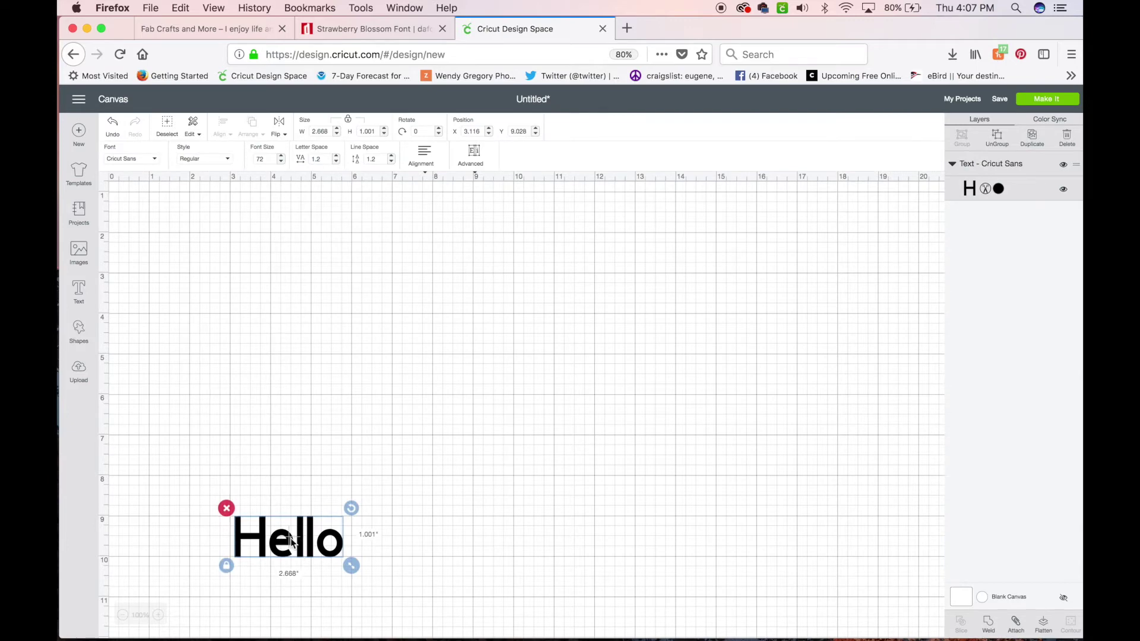
double_click(290, 537)
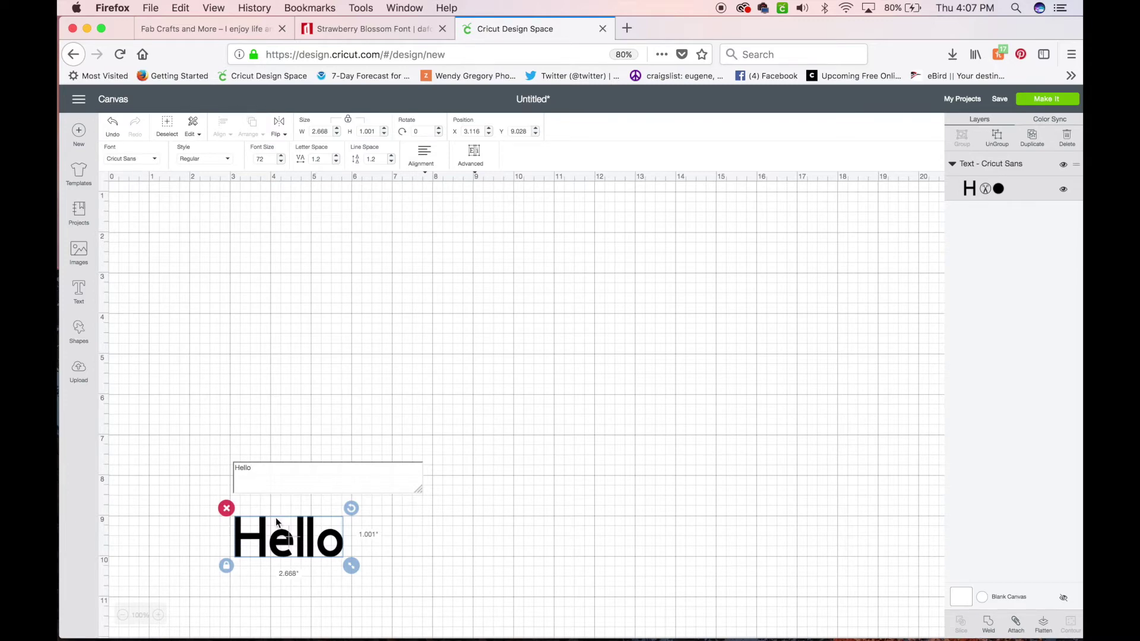
click(143, 160)
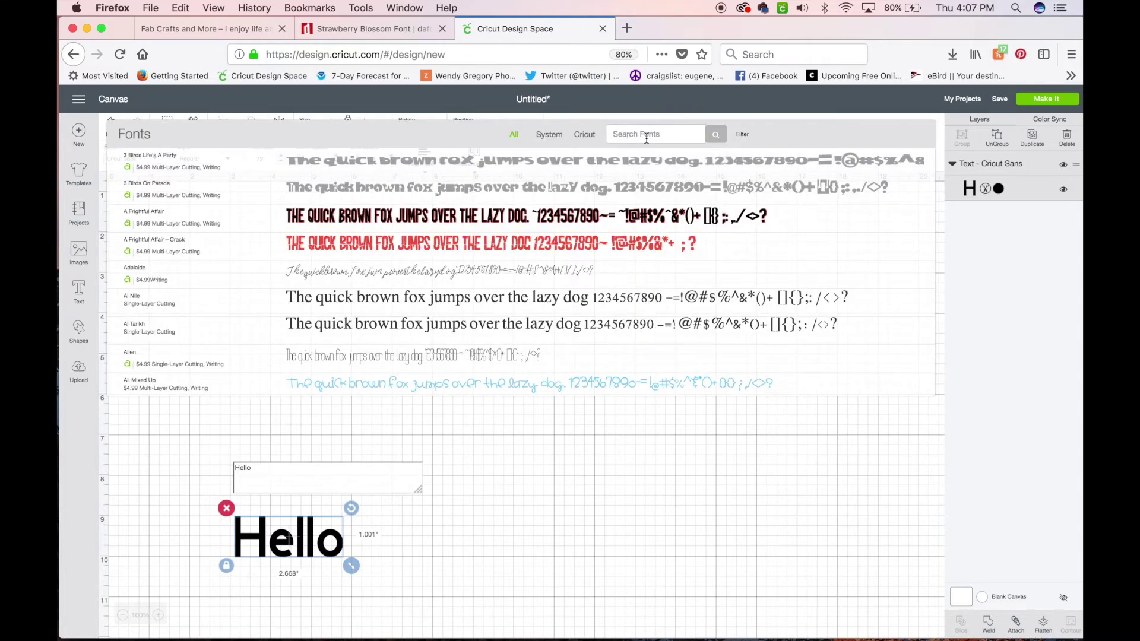
Search fonts for 'strawberry' under the Cricut filter, which finds nothing.
click(647, 138)
text(straw)
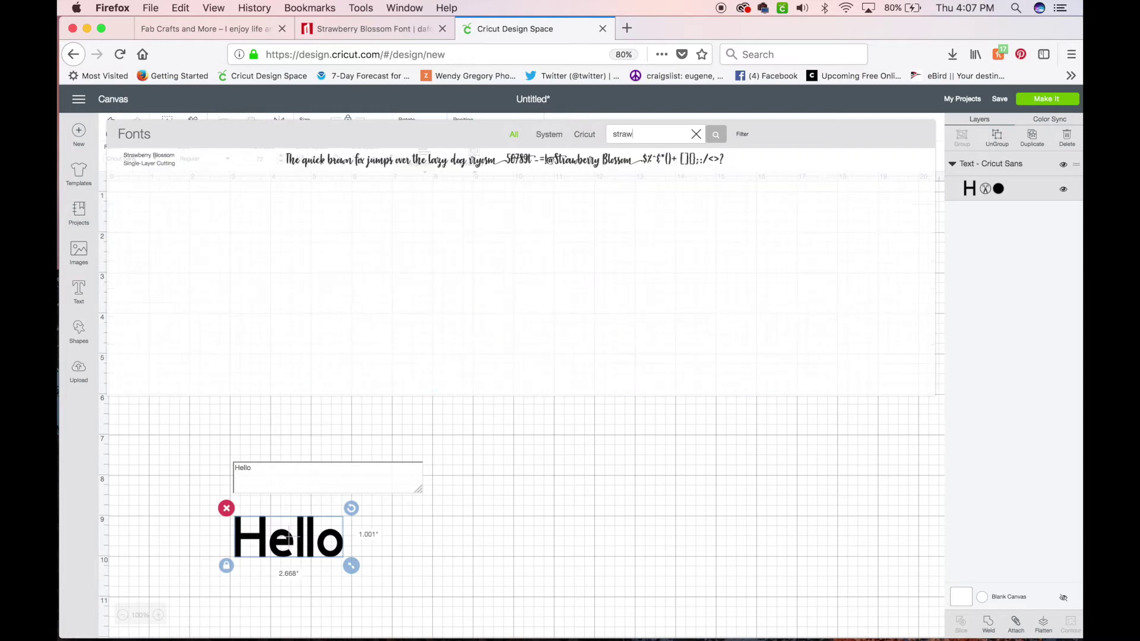
text(berry)
click(589, 135)
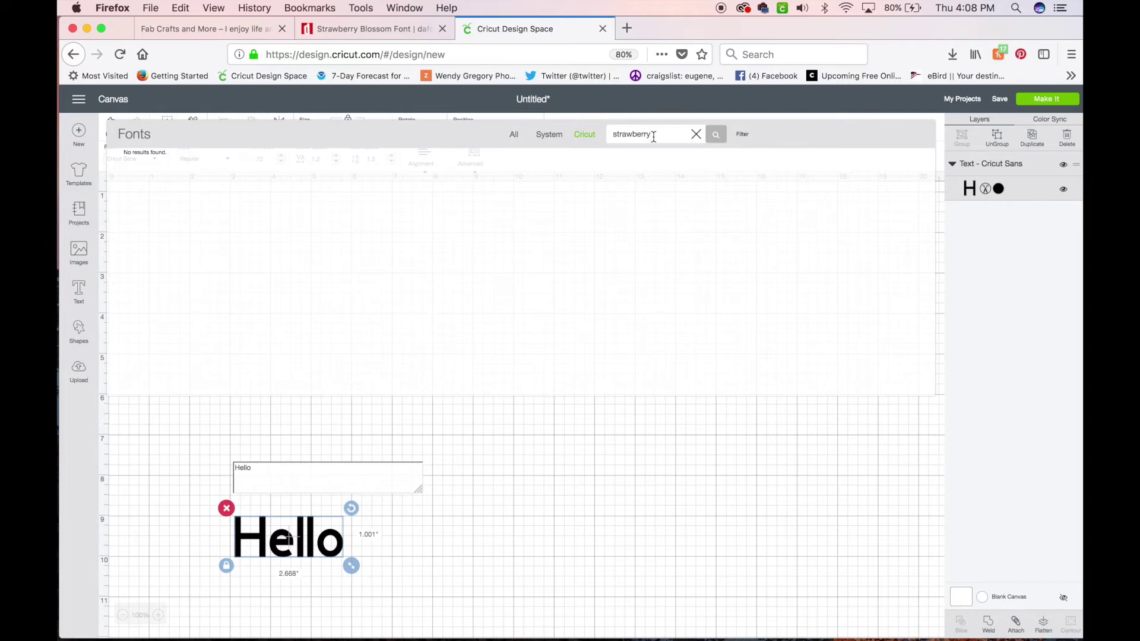
click(696, 134)
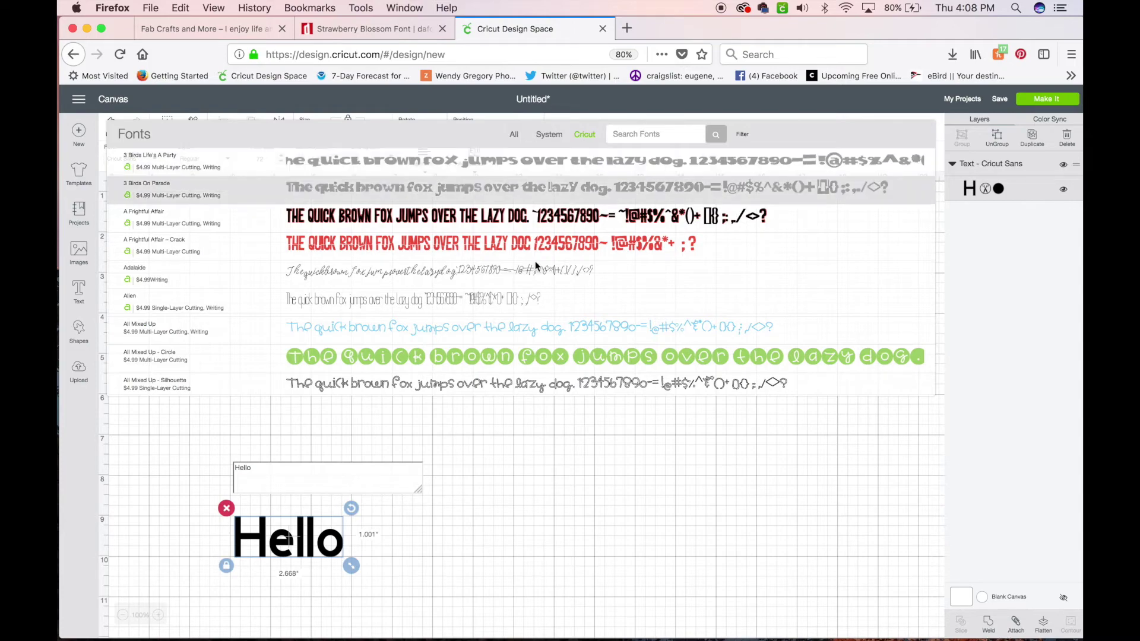
Filter to System fonts, search 'Strawb', and apply Strawberry Blossom to Hello.
scroll(519, 351, down, 3)
scroll(519, 350, down, 5)
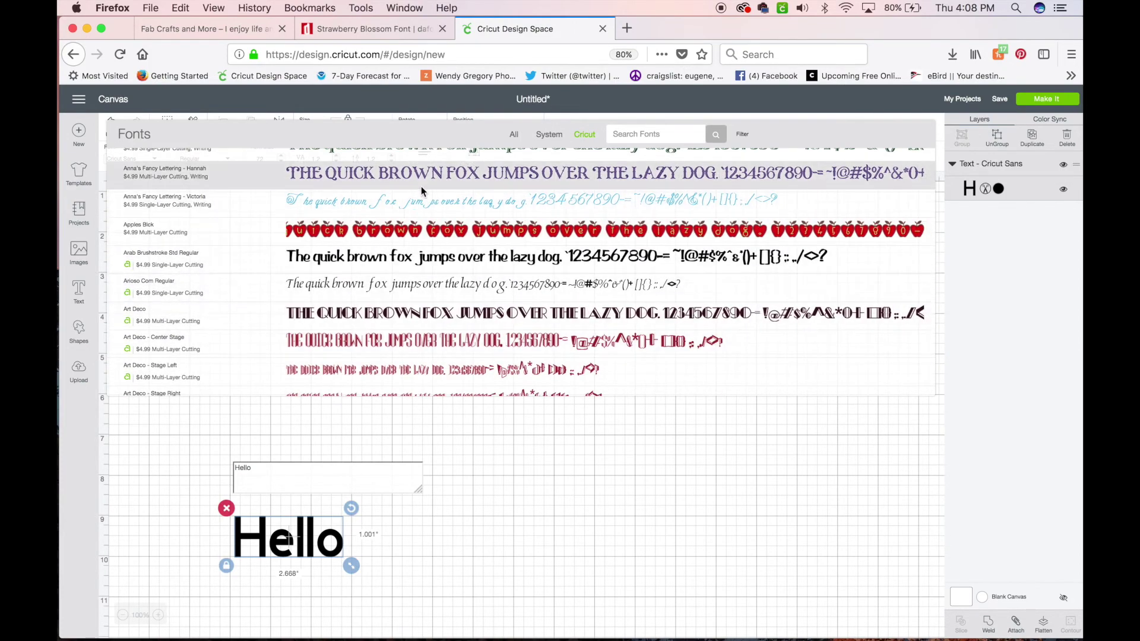
click(553, 135)
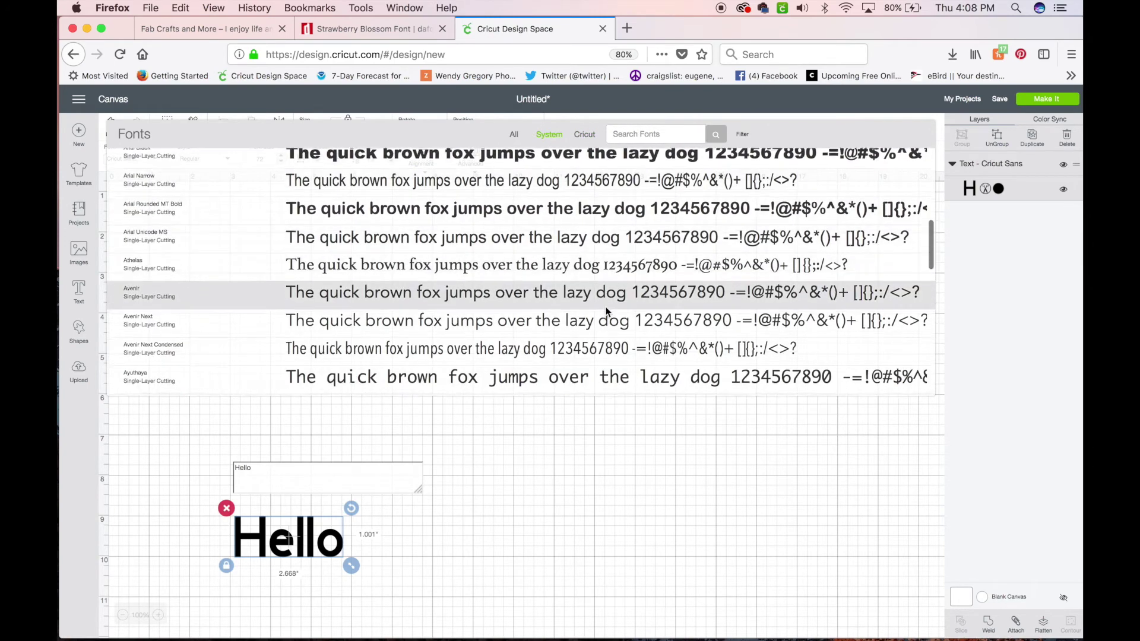
scroll(608, 303, down, 3)
scroll(609, 311, up, 2)
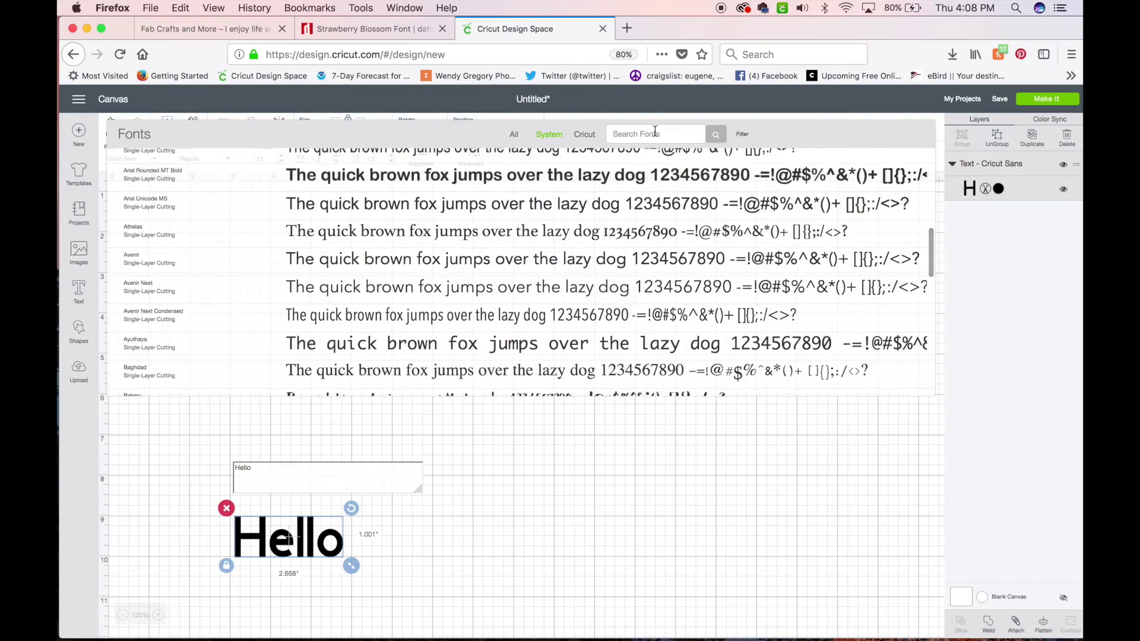
text(Strawberr)
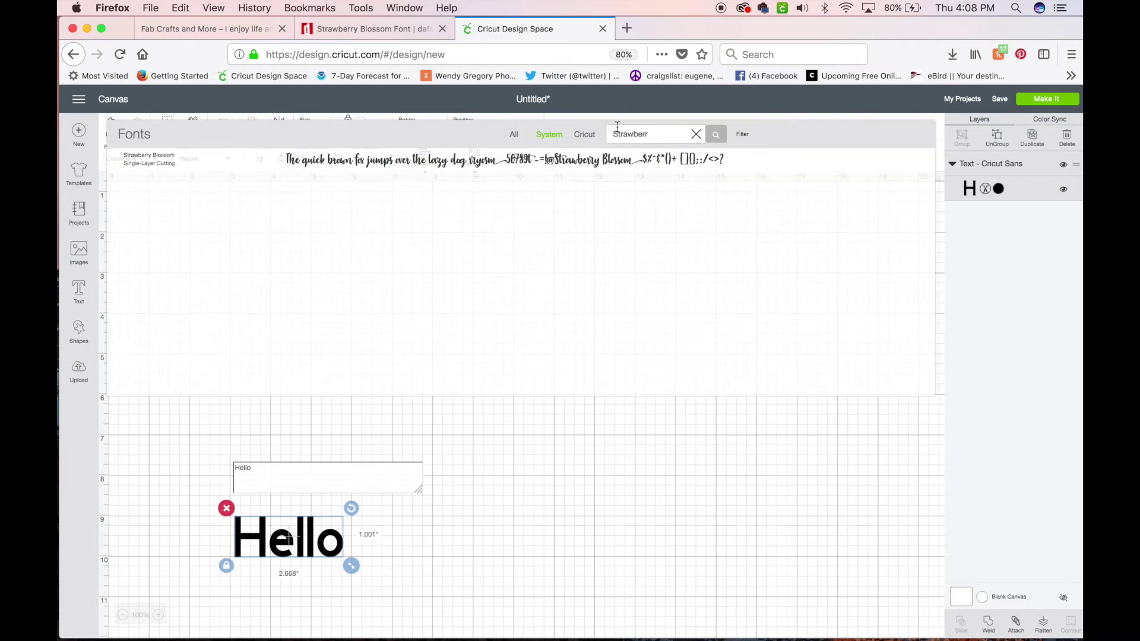
click(402, 161)
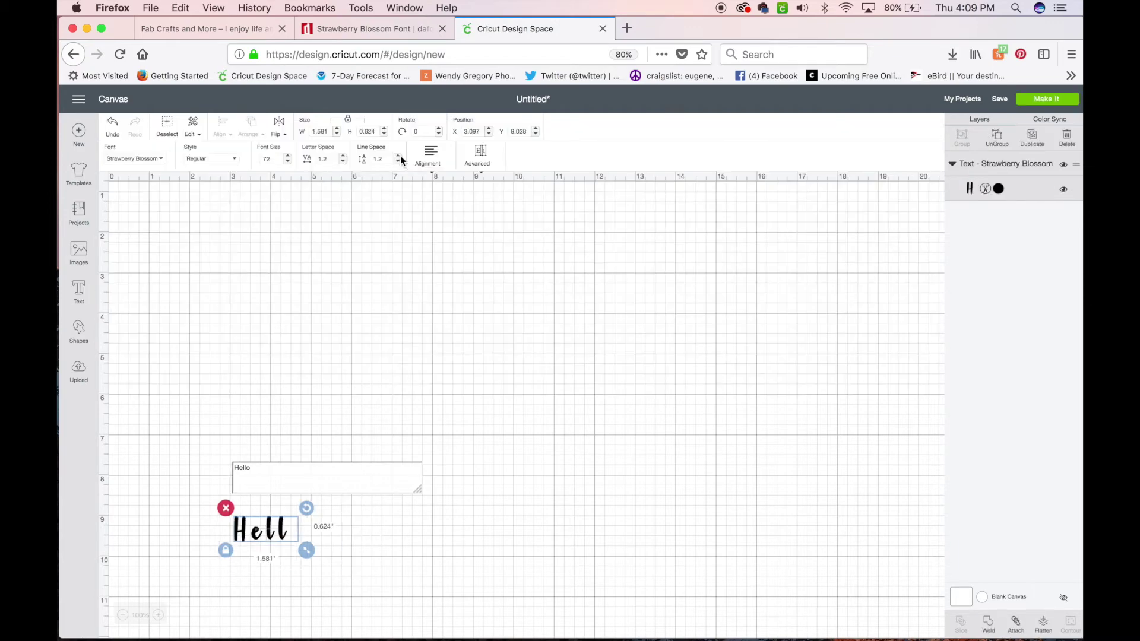
click(269, 530)
Move Hello to the canvas's top-left and tighten its letter spacing to 6.248 inches wide.
drag(269, 532, 450, 358)
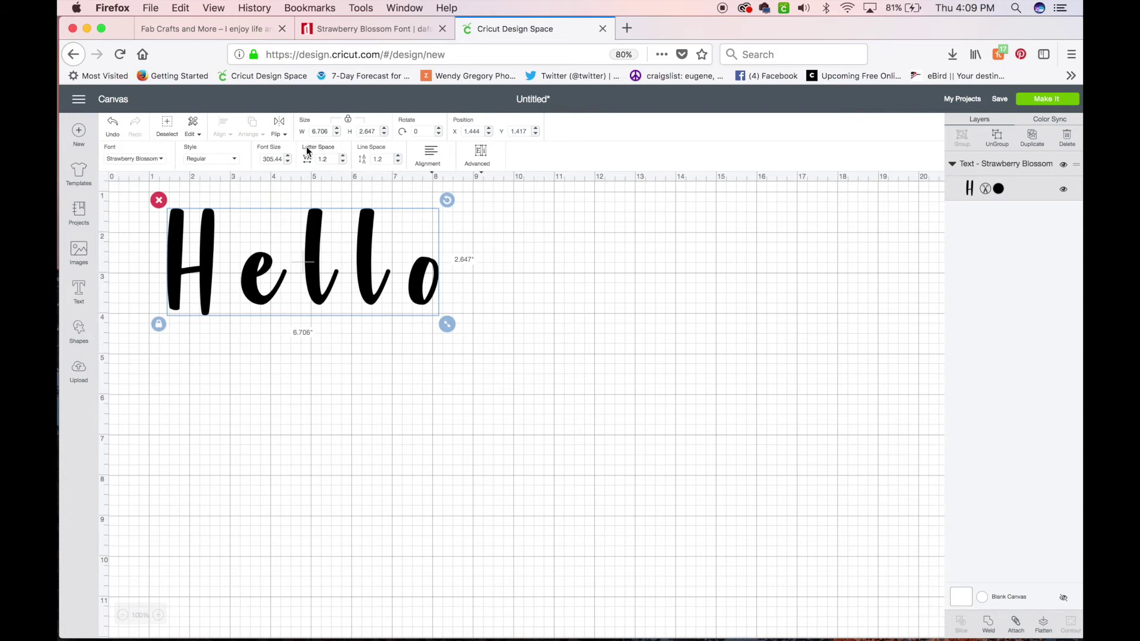
click(343, 163)
Lower Hello's letter spacing to -0.4, shrinking it to 4.262 by 2.647 inches, then deselect it.
click(342, 162)
click(342, 162)
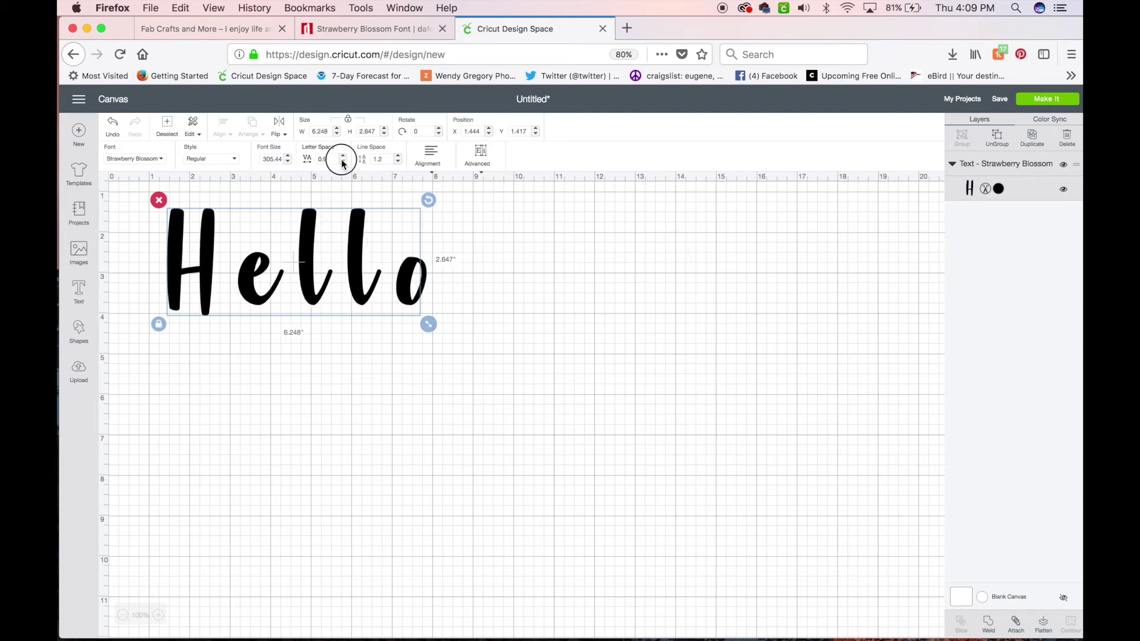
click(343, 162)
click(343, 163)
click(342, 163)
click(342, 163)
click(342, 163)
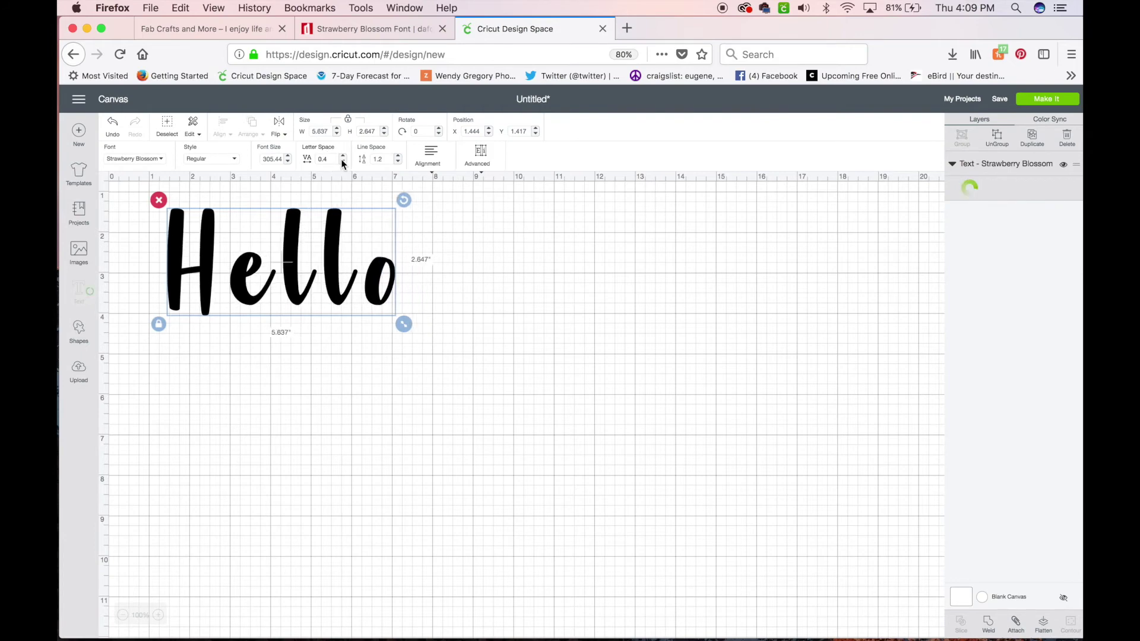
click(343, 163)
click(343, 162)
click(342, 163)
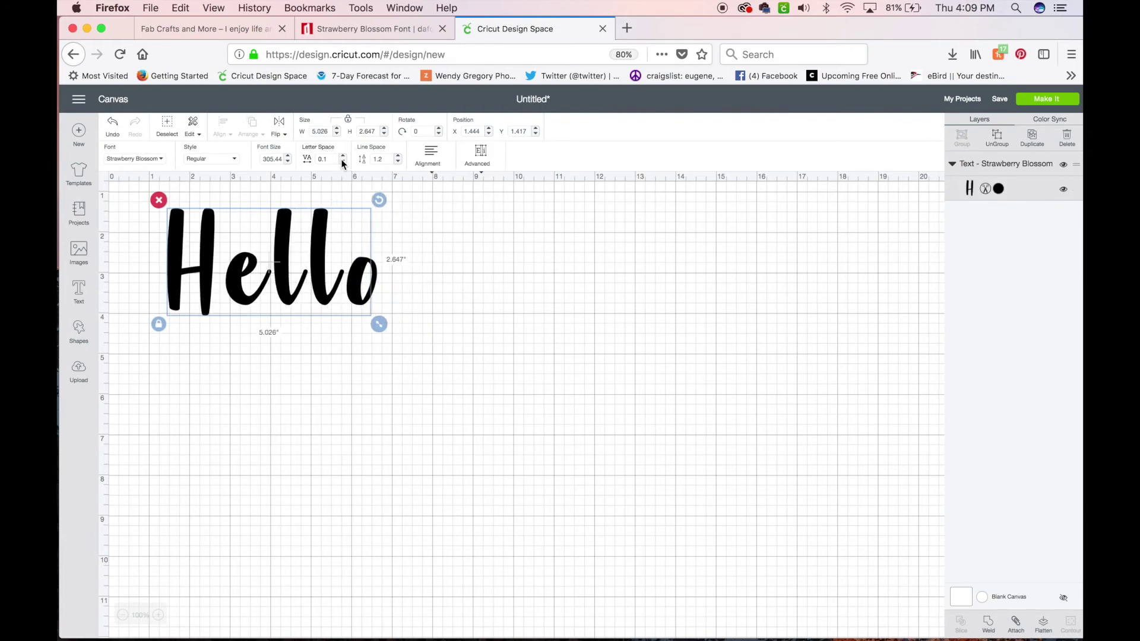
click(342, 163)
click(343, 163)
click(343, 163)
click(342, 163)
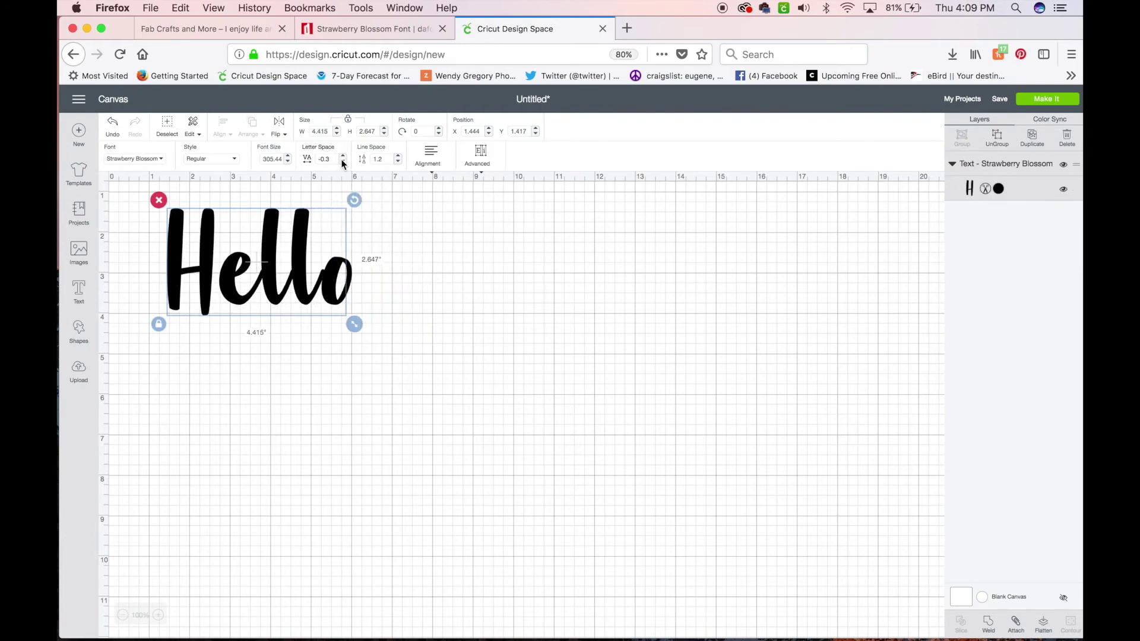
click(343, 163)
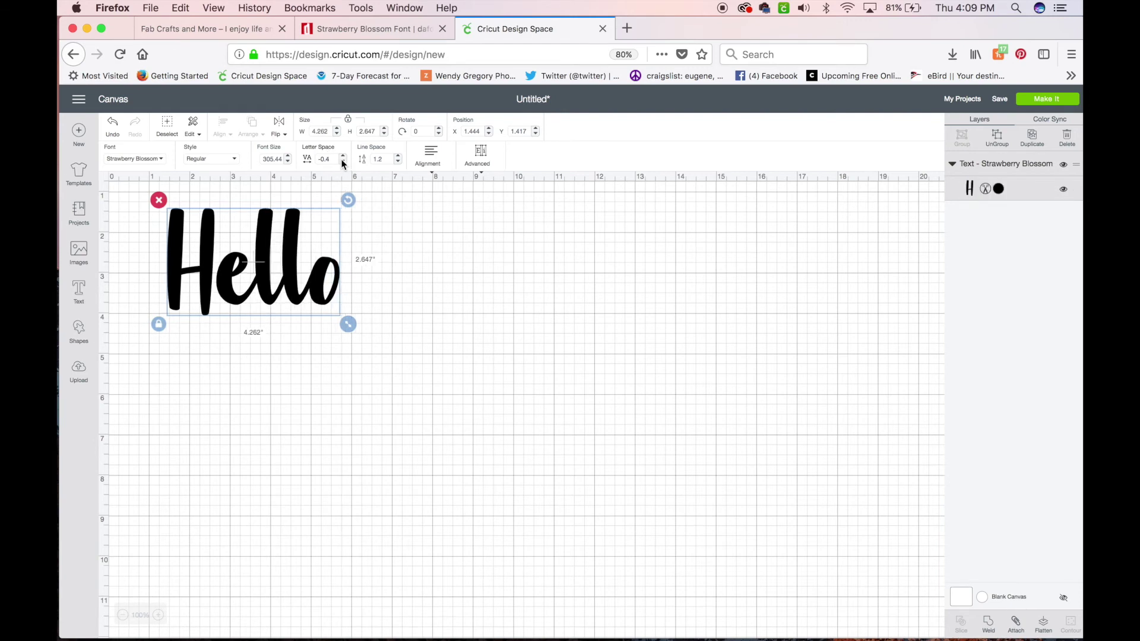
click(400, 281)
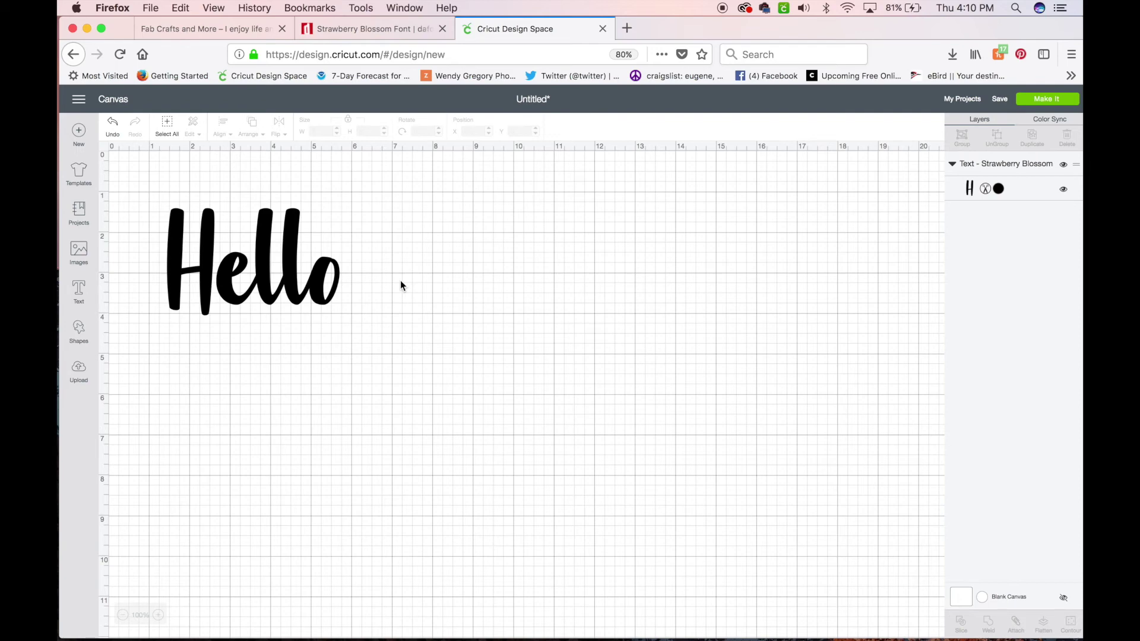
click(372, 30)
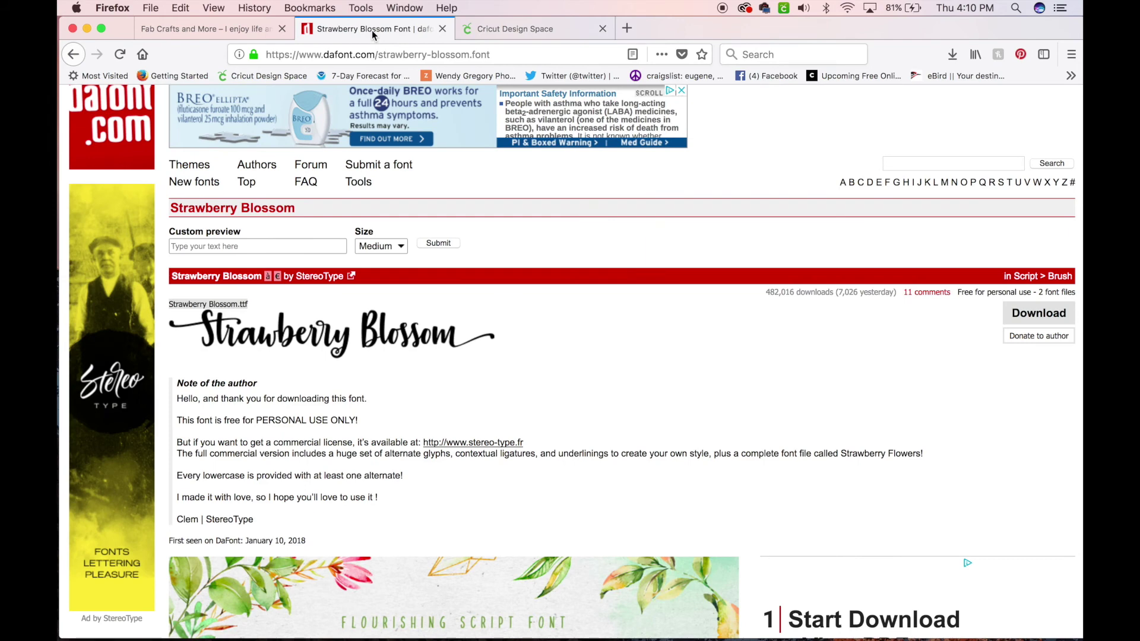
click(508, 28)
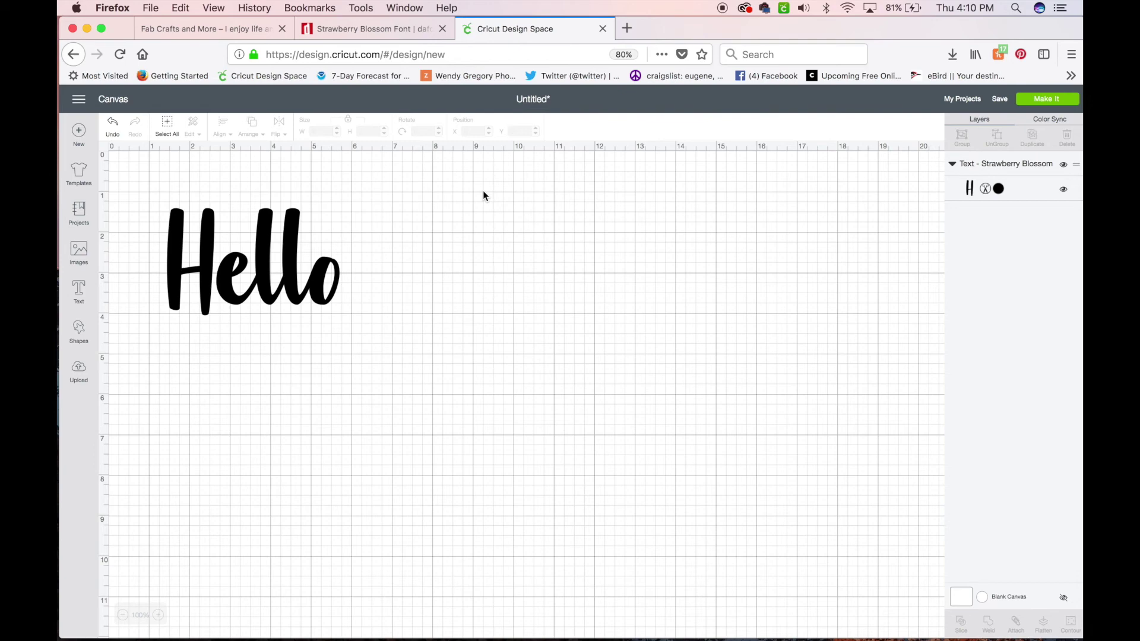
click(383, 29)
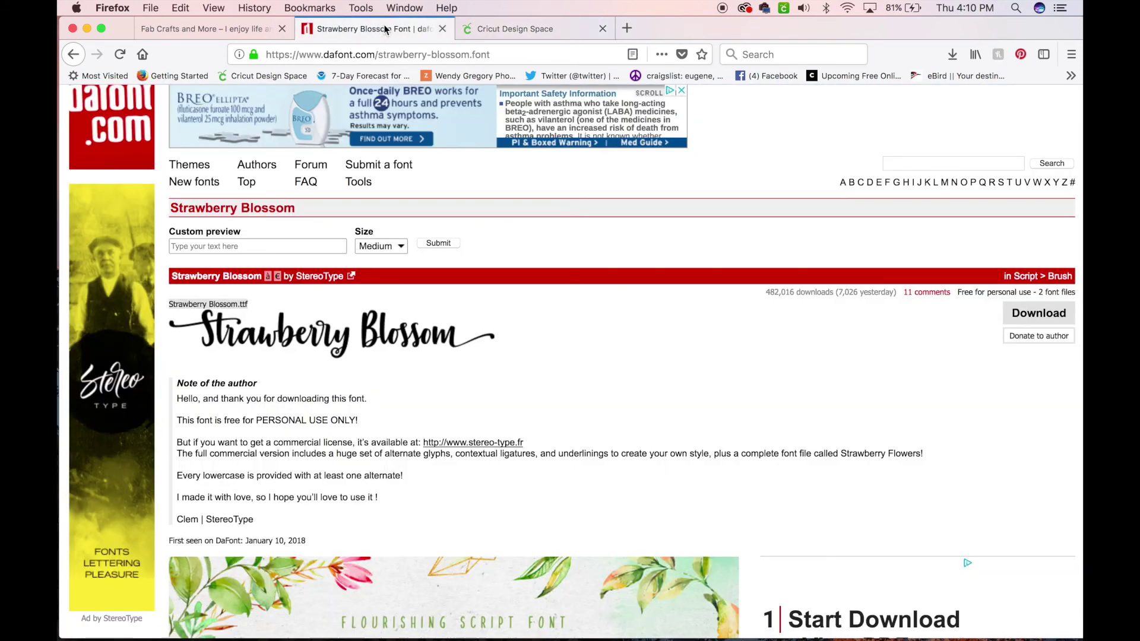
click(506, 27)
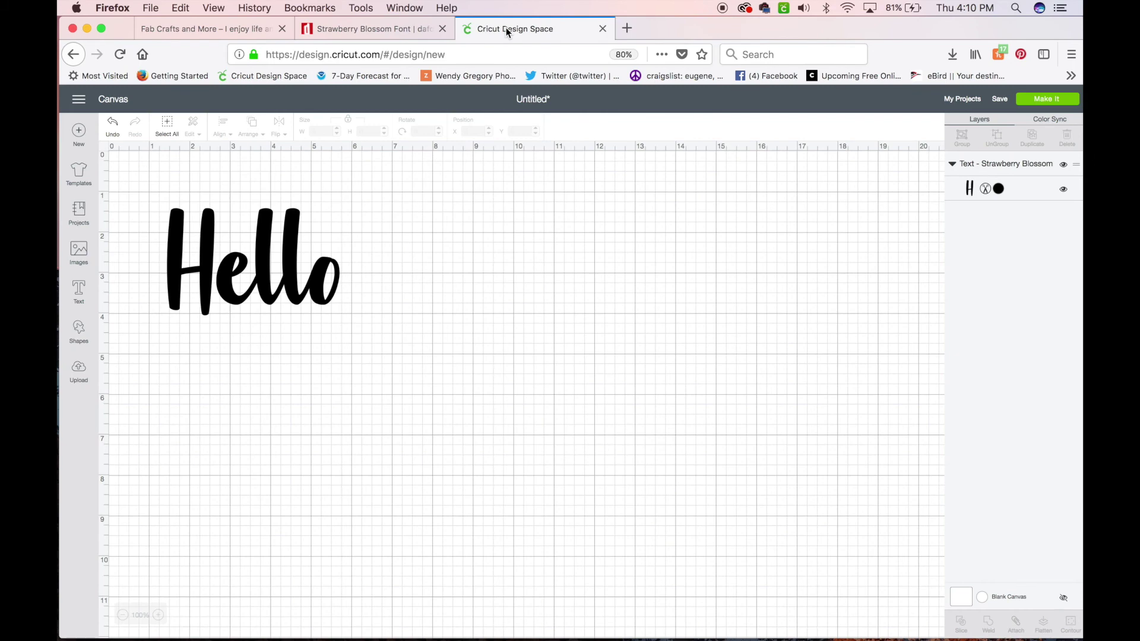
click(374, 27)
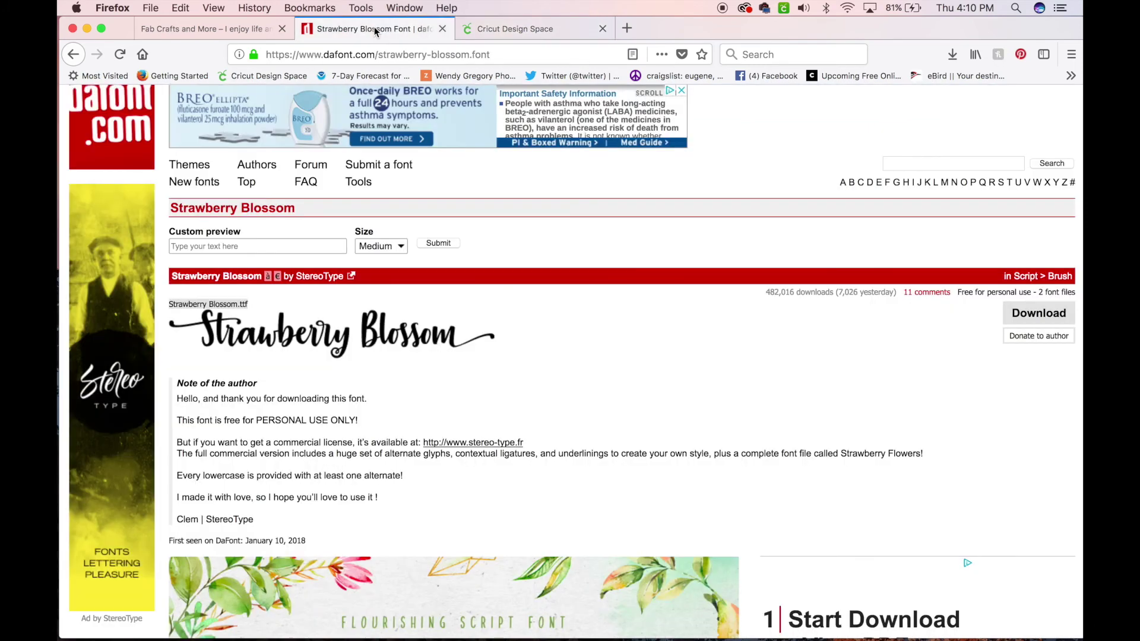
click(519, 27)
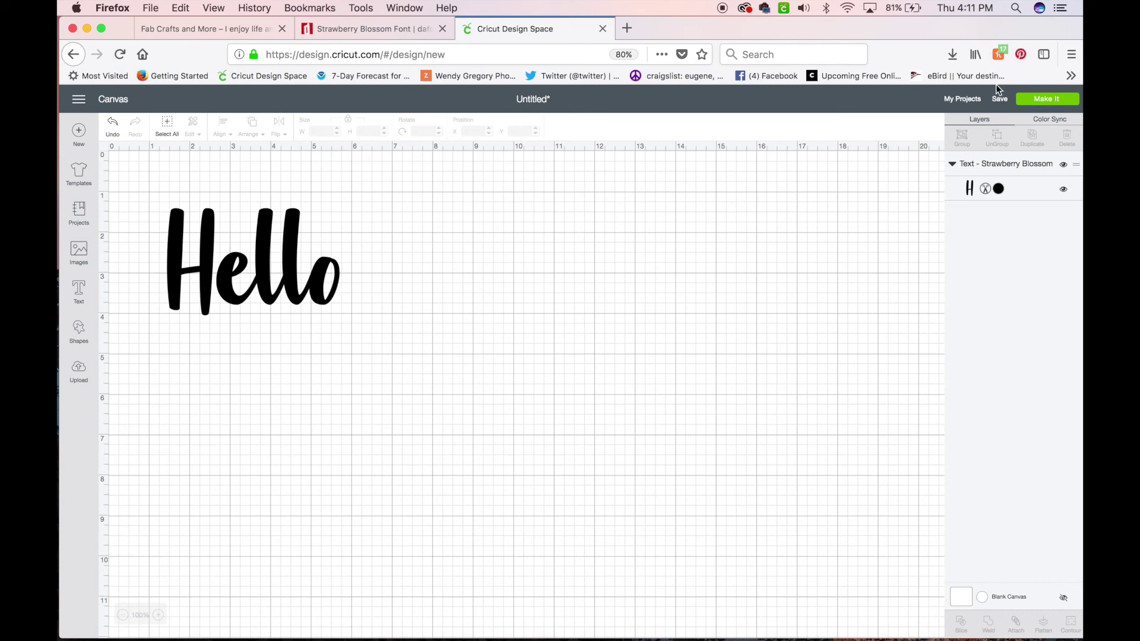
click(999, 100)
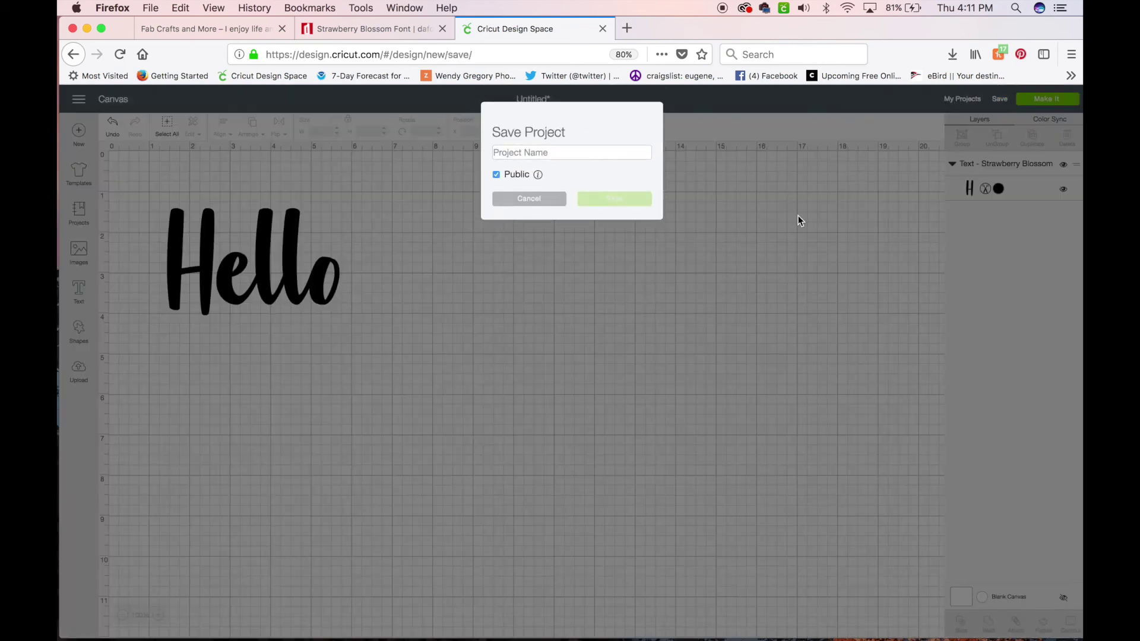
click(542, 198)
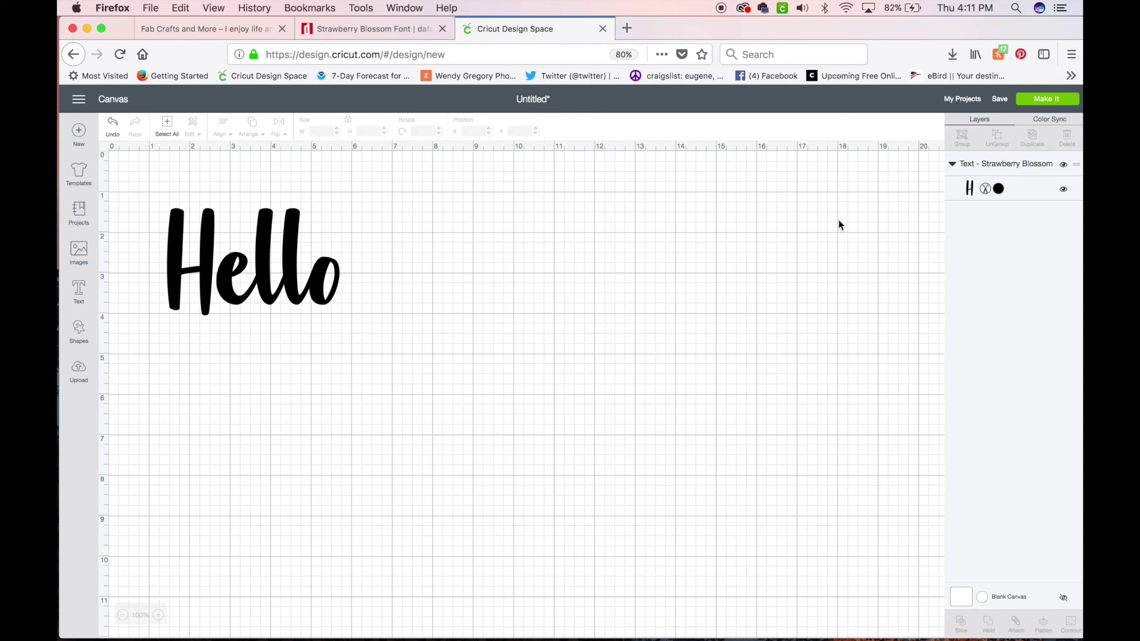
click(963, 100)
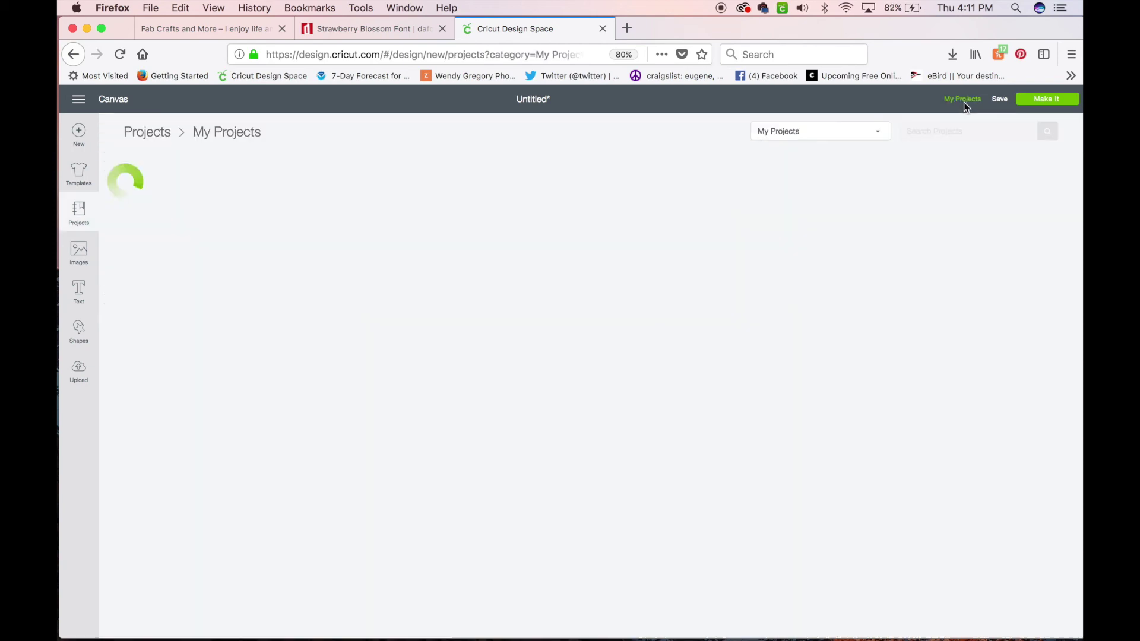
click(80, 60)
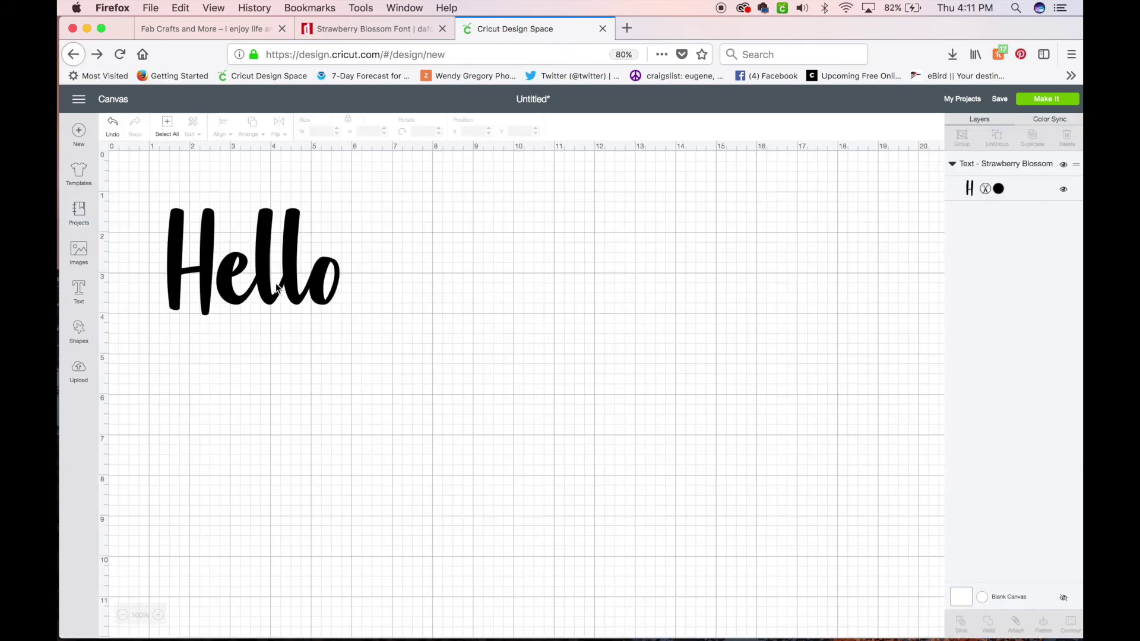